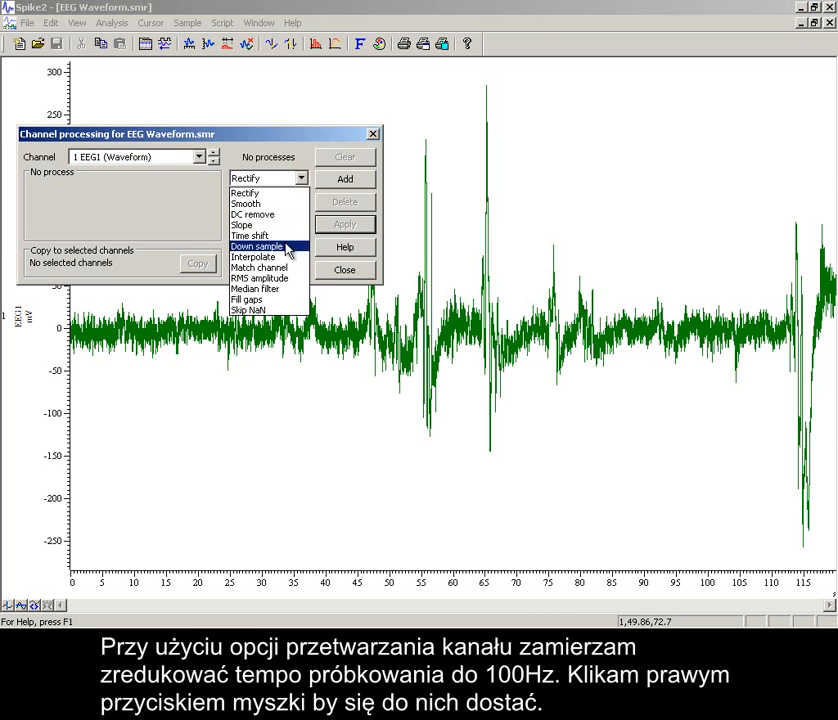
# Add a Down sample process using one point in 10 to channel 1 EEG1, apply it, and check the channel's information.
pyautogui.click(331, 180)
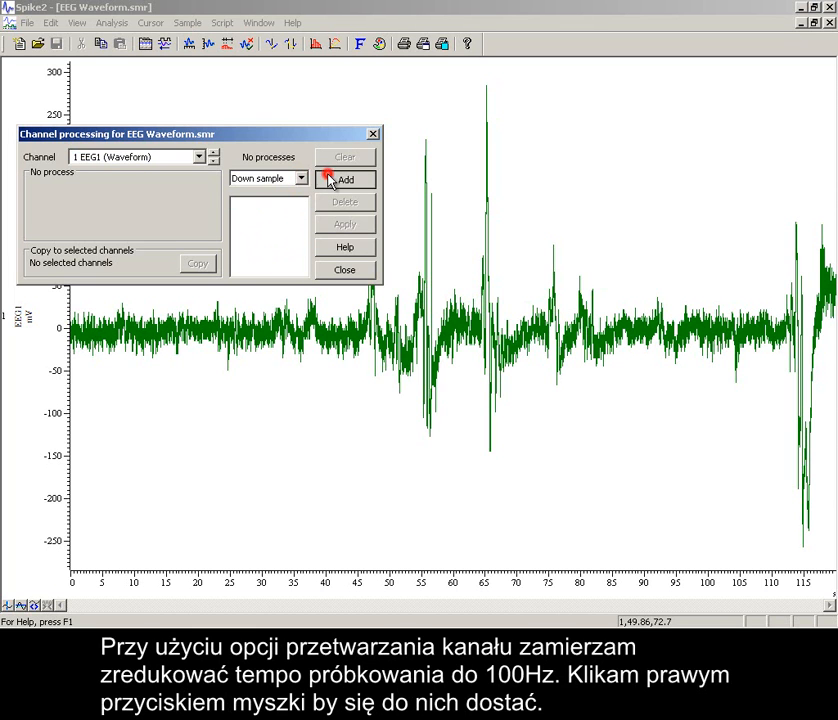
pyautogui.click(194, 184)
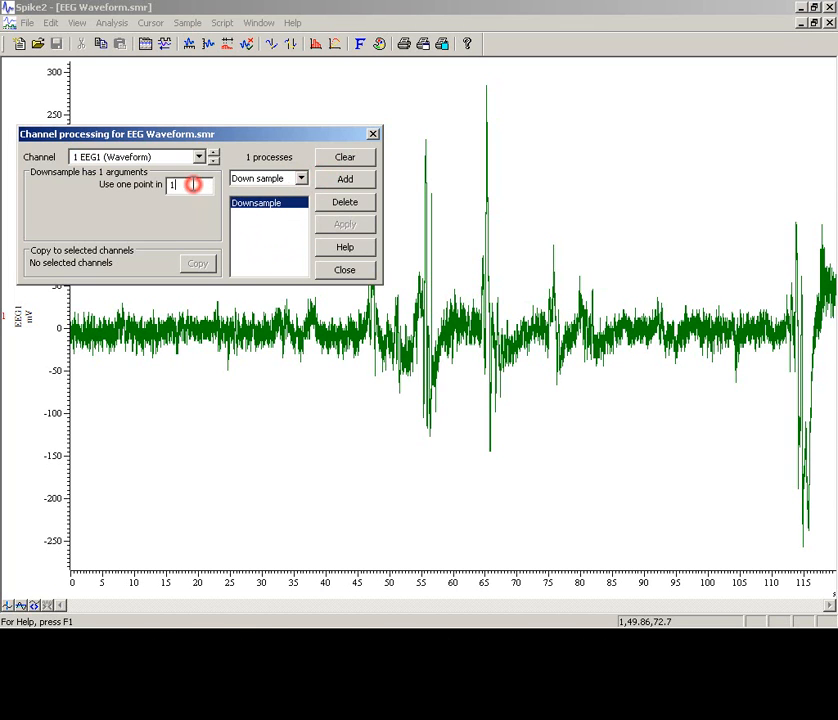
pyautogui.write('0')
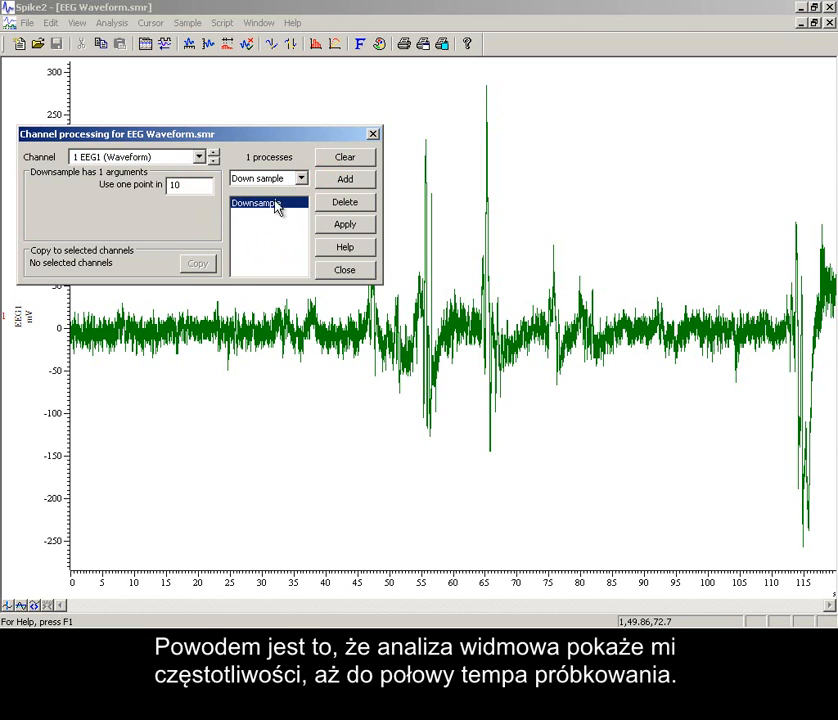
pyautogui.click(337, 227)
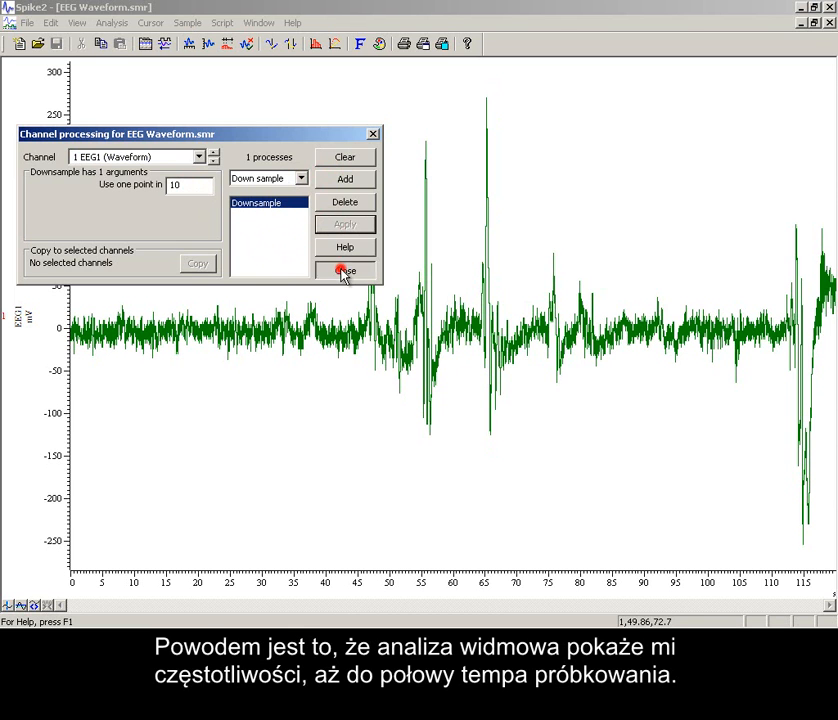
pyautogui.click(343, 270)
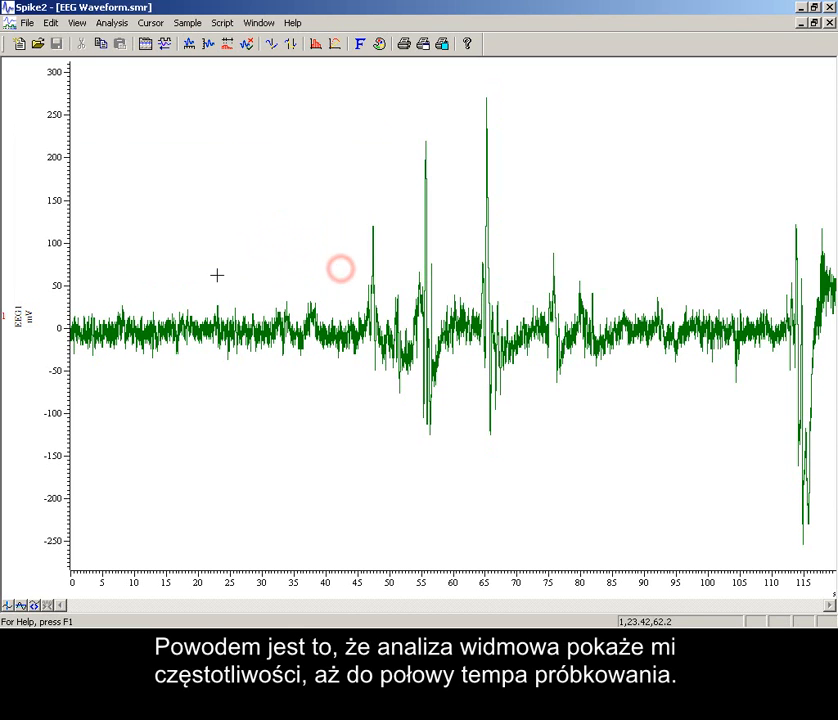
pyautogui.doubleClick(22, 316)
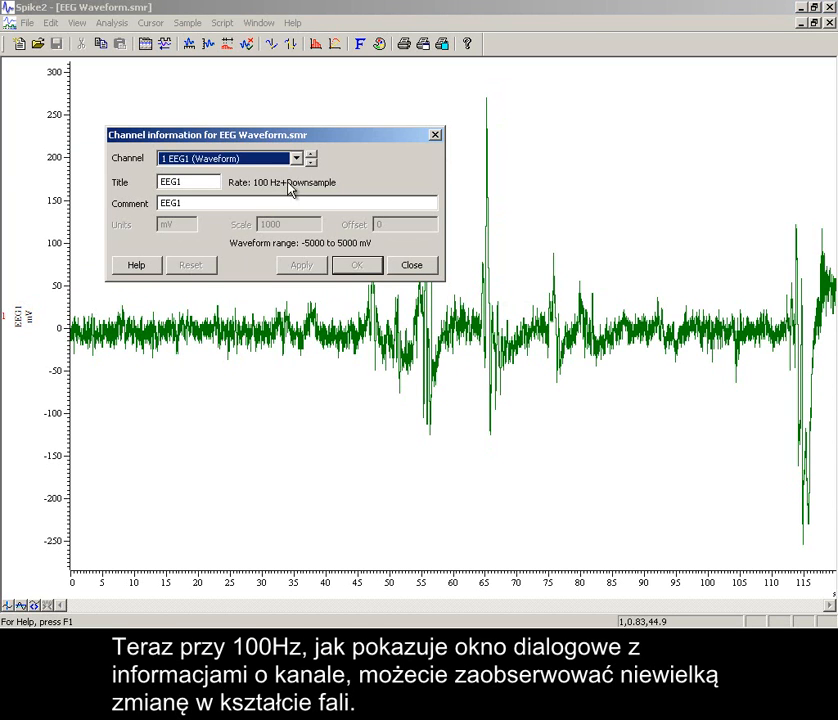
pyautogui.click(412, 265)
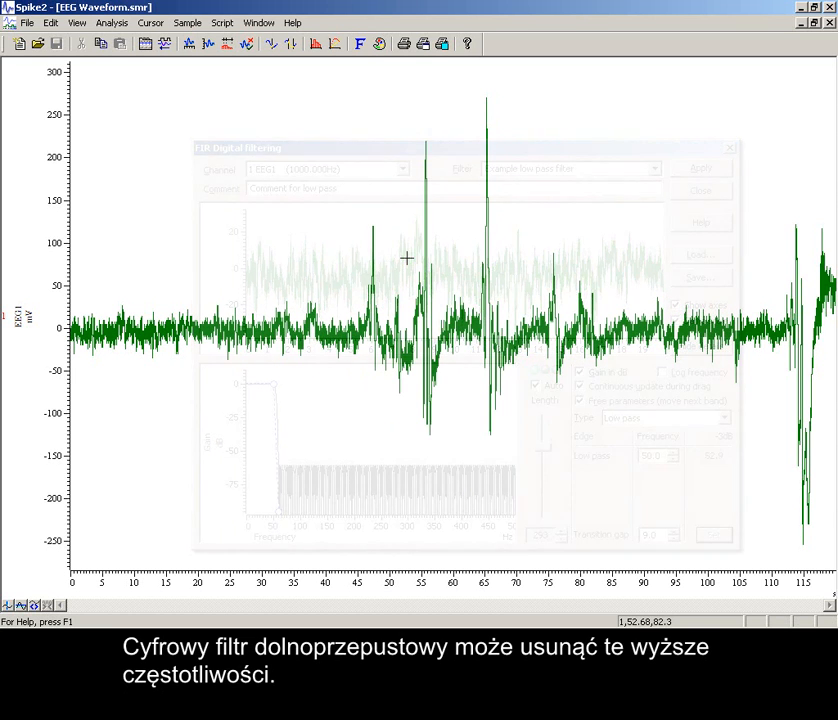
# Duplicate channel 1 and check the sampling rate in the duplicate's channel information.
pyautogui.rightClick(407, 262)
pyautogui.moveTo(428, 268)
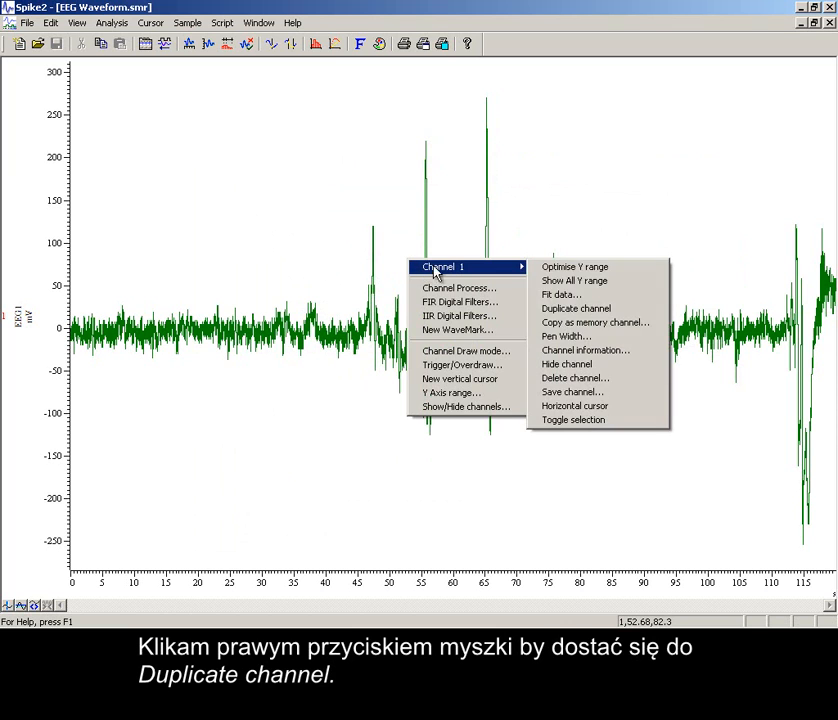
pyautogui.click(566, 313)
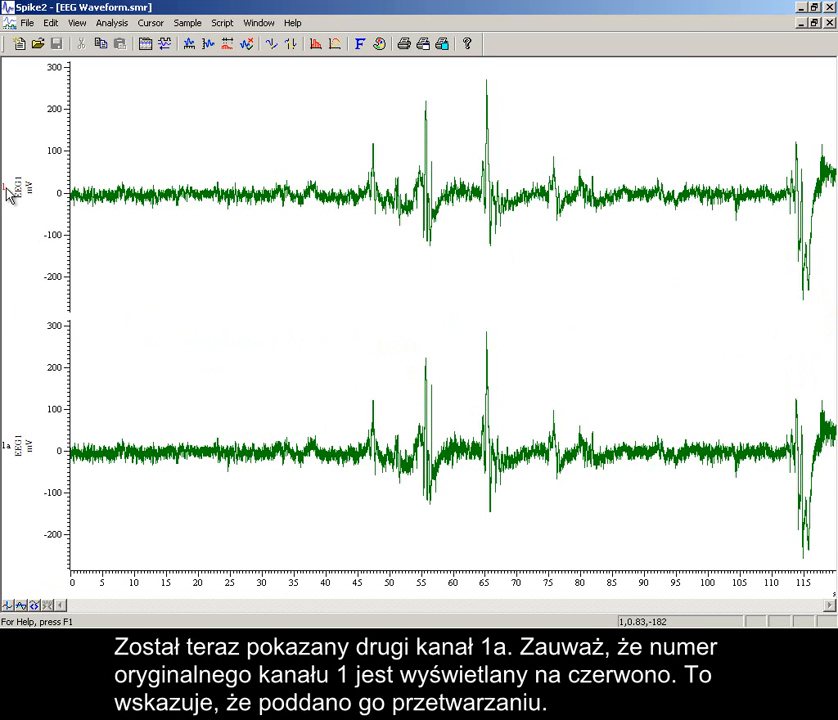
pyautogui.doubleClick(12, 448)
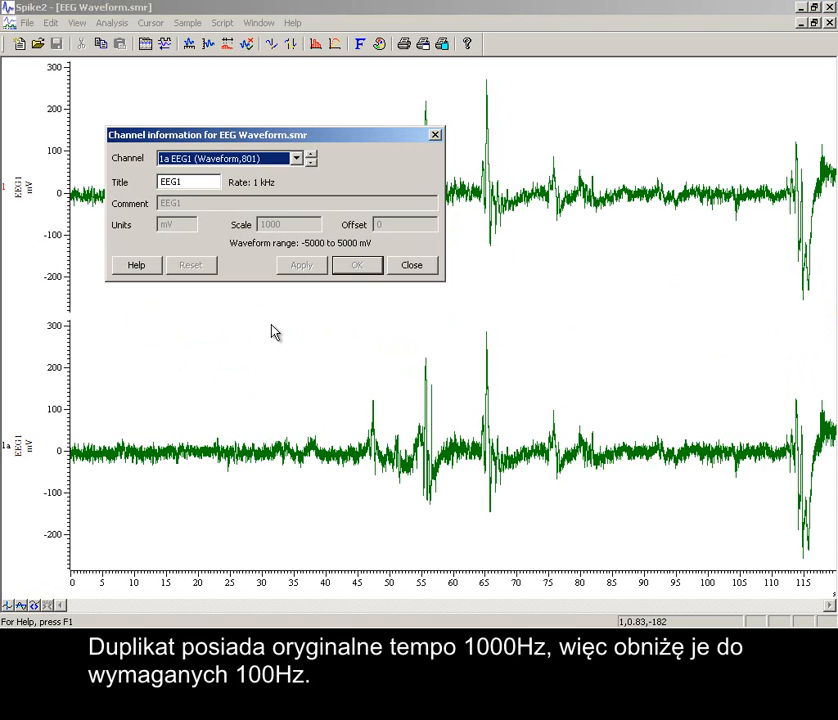
pyautogui.click(410, 272)
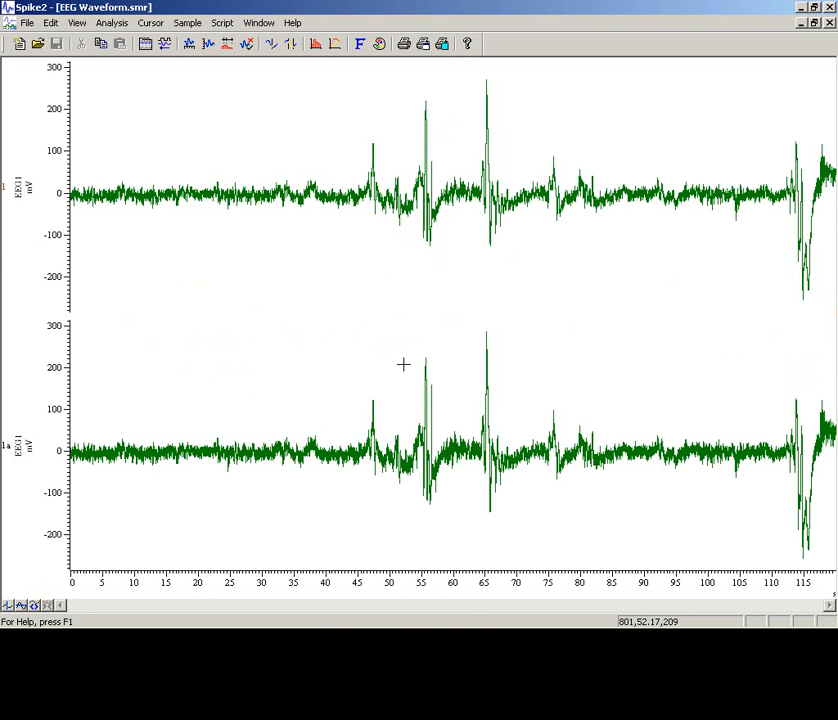
# Add a Down sample process using one point in 10 to the duplicate channel 1a and apply it.
pyautogui.rightClick(403, 401)
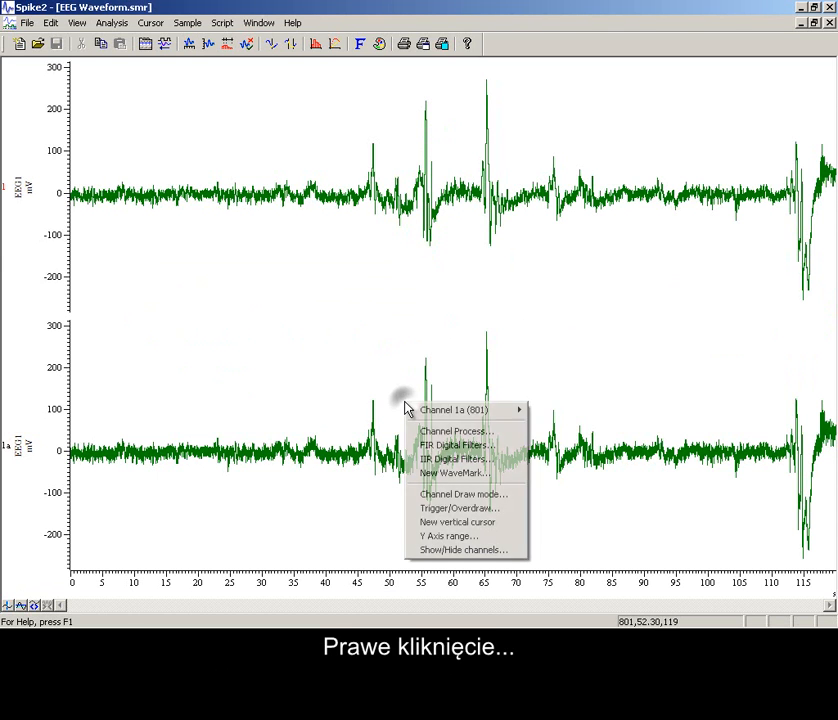
pyautogui.click(450, 433)
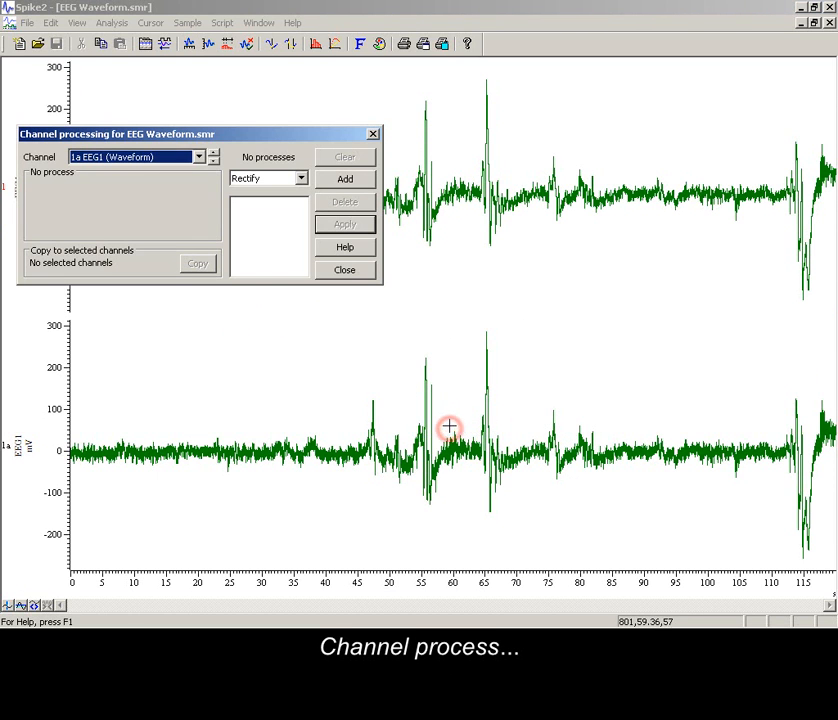
pyautogui.click(301, 182)
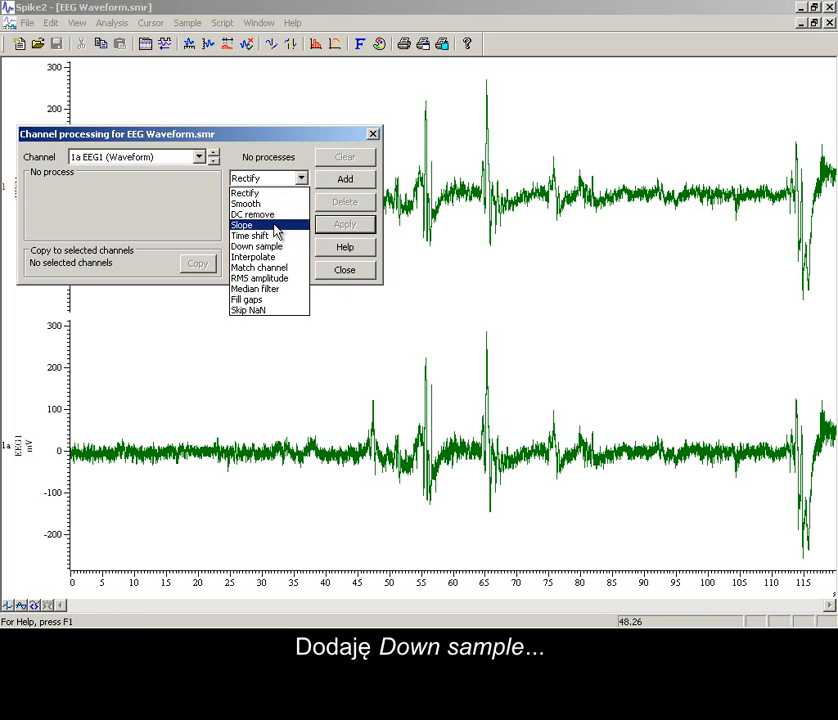
pyautogui.click(277, 245)
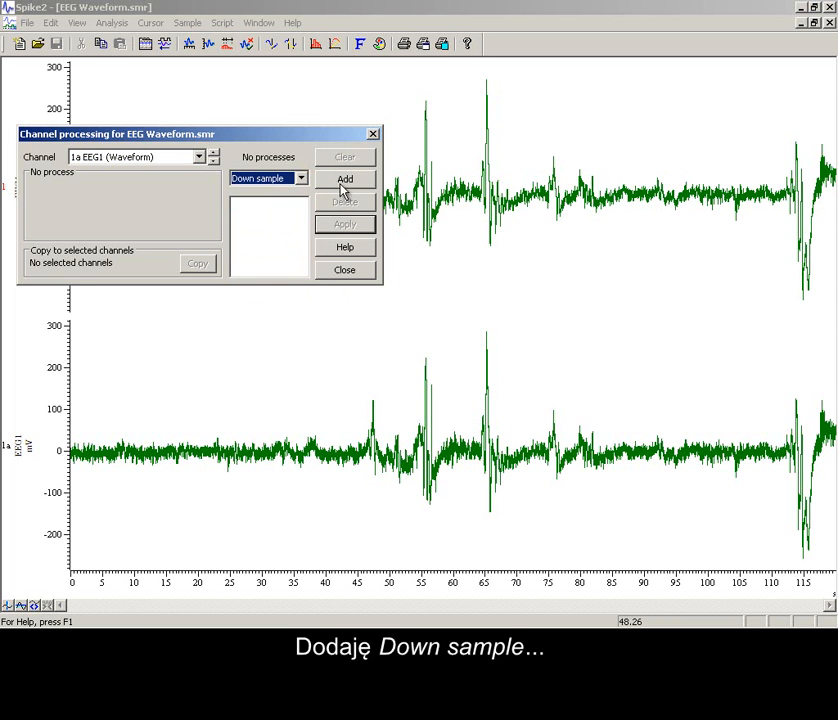
pyautogui.click(345, 180)
pyautogui.click(195, 187)
pyautogui.write('0')
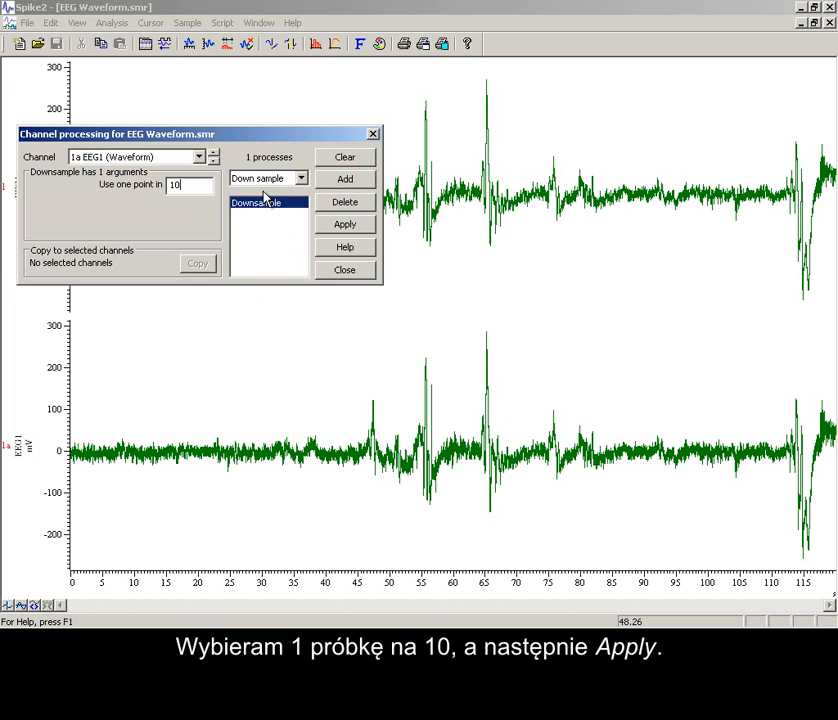
pyautogui.click(343, 224)
pyautogui.click(346, 271)
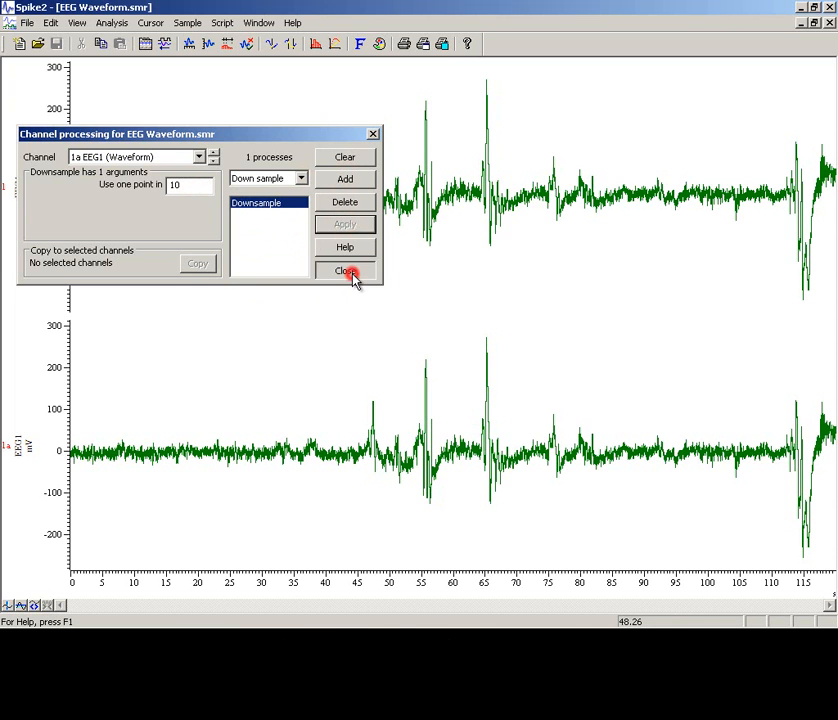
# Set the draw mode of duplicate channel 1a to Sonogram and draw it.
pyautogui.rightClick(393, 412)
pyautogui.moveTo(418, 422)
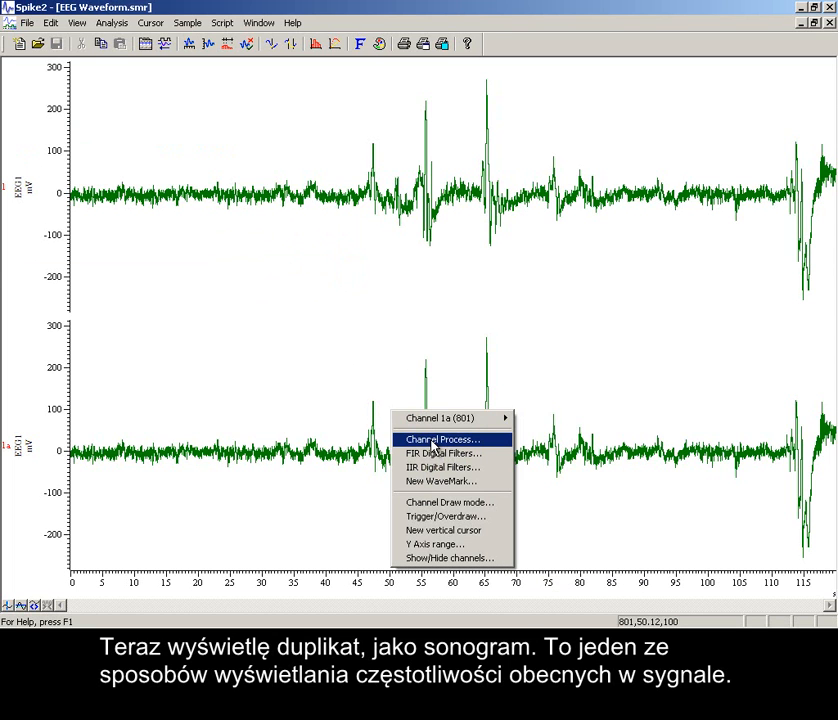
pyautogui.moveTo(479, 426)
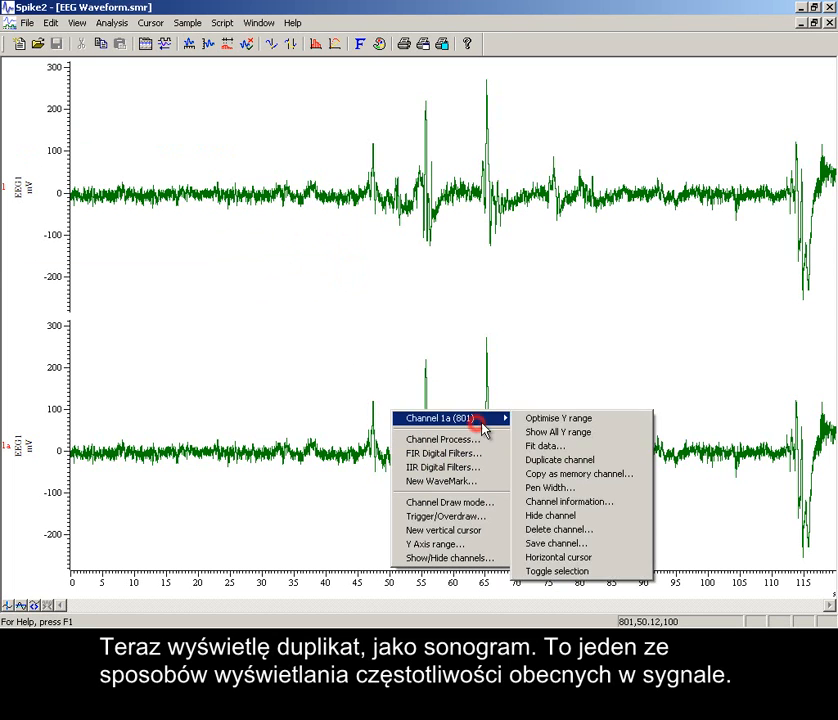
pyautogui.click(485, 503)
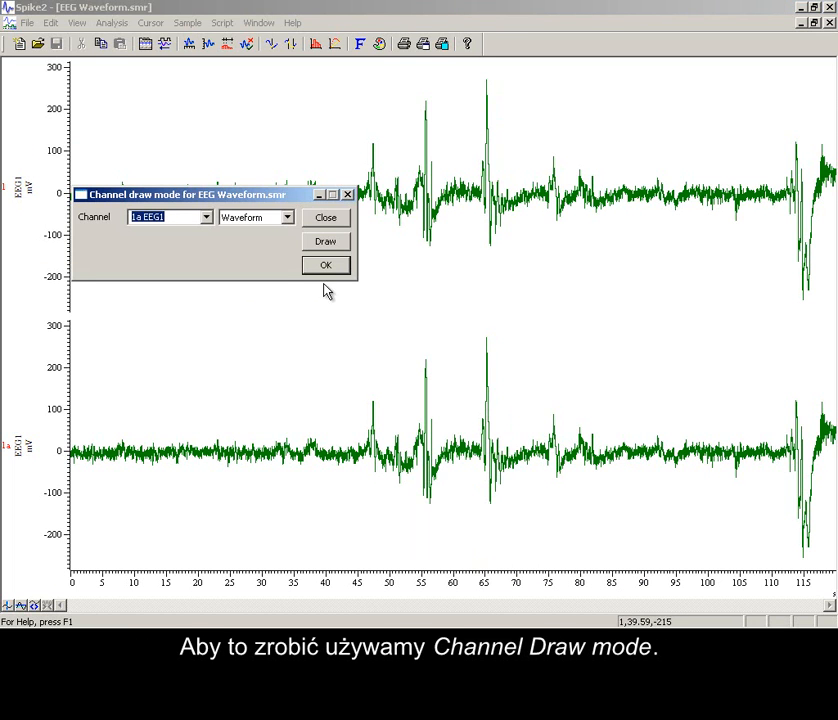
pyautogui.click(288, 218)
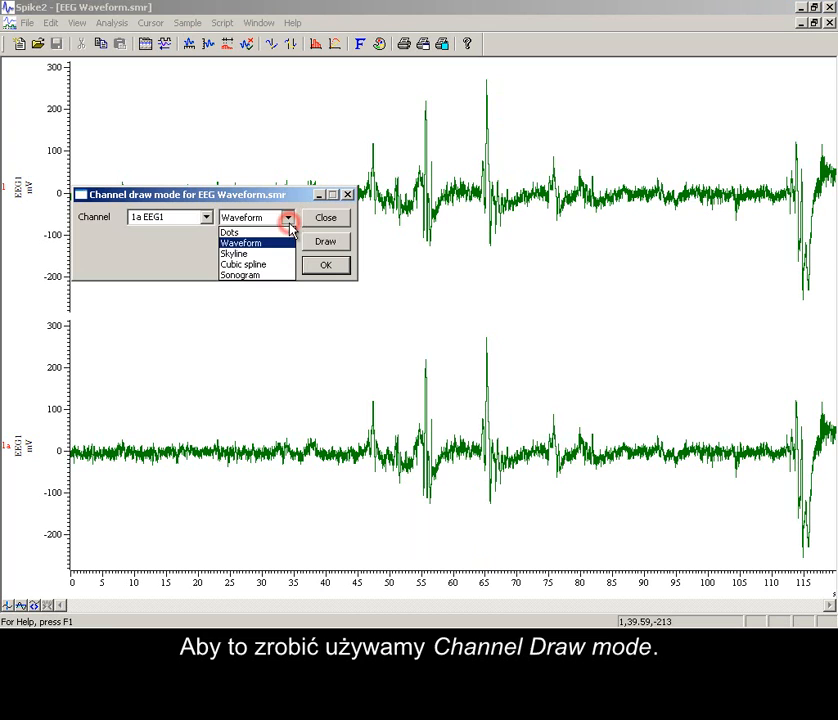
pyautogui.click(273, 276)
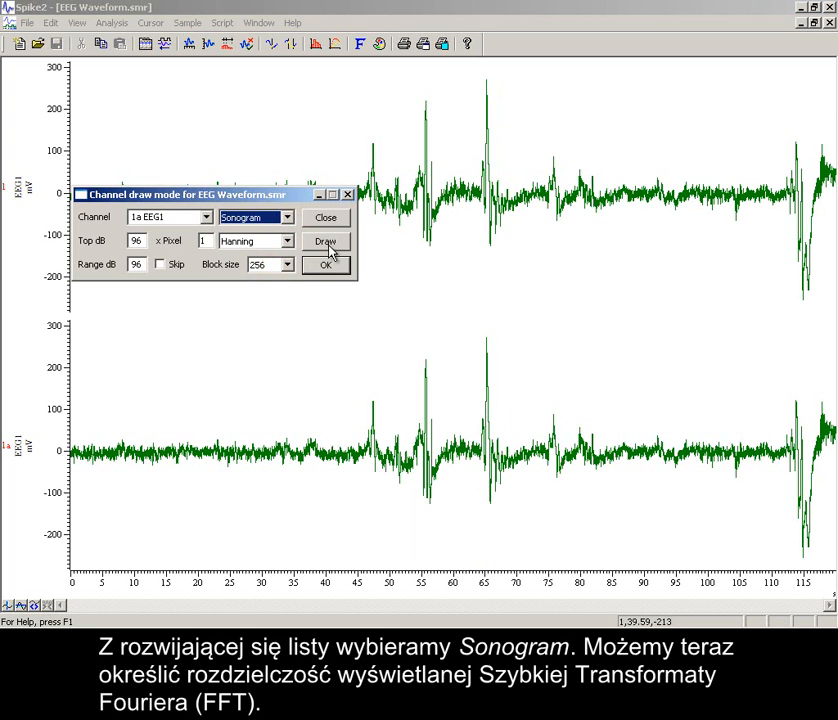
pyautogui.click(330, 244)
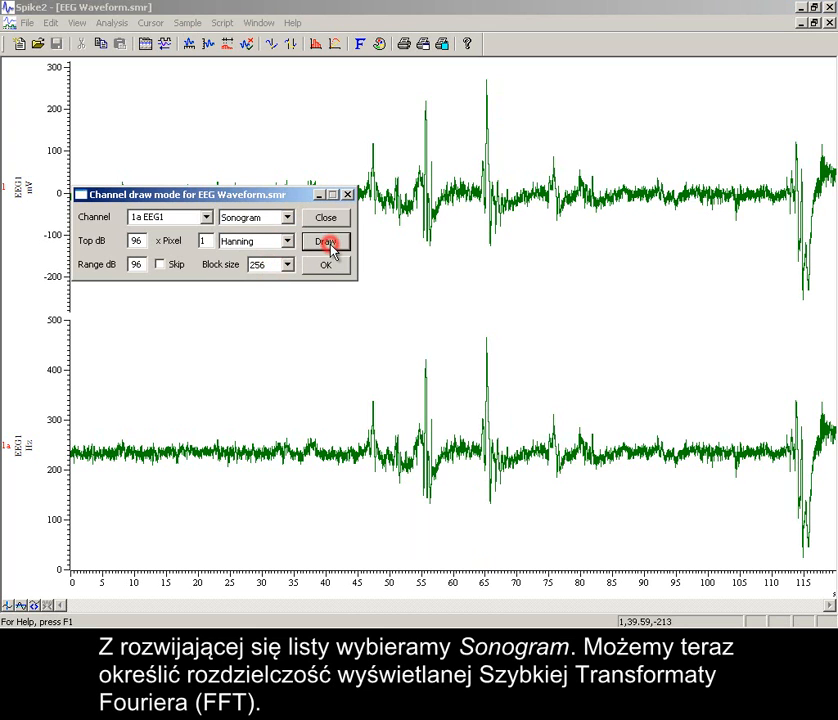
pyautogui.click(328, 268)
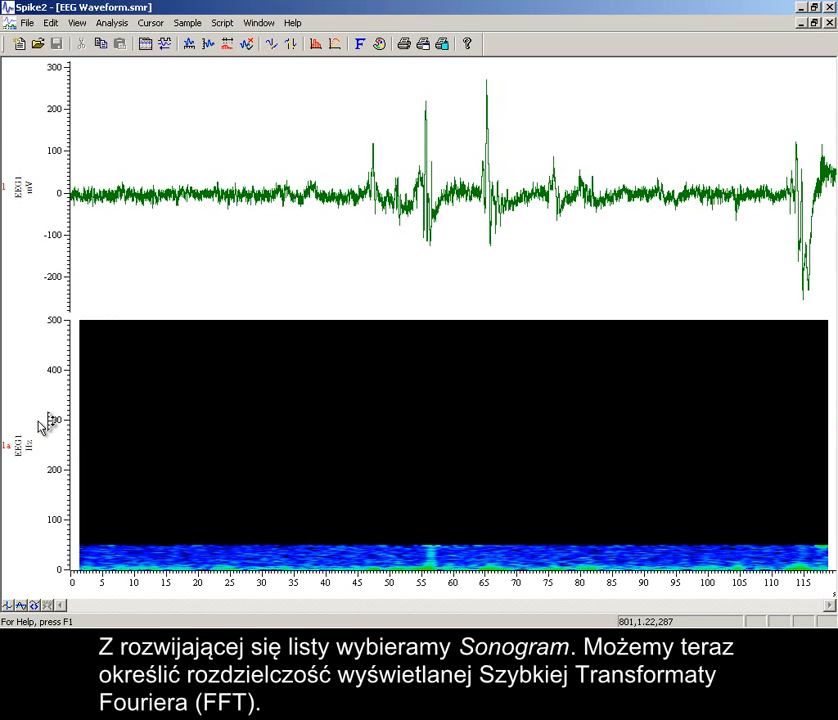
# Optimise the sonogram's frequency axis range and zoom the time axis to about 45 to 70 s.
pyautogui.doubleClick(60, 420)
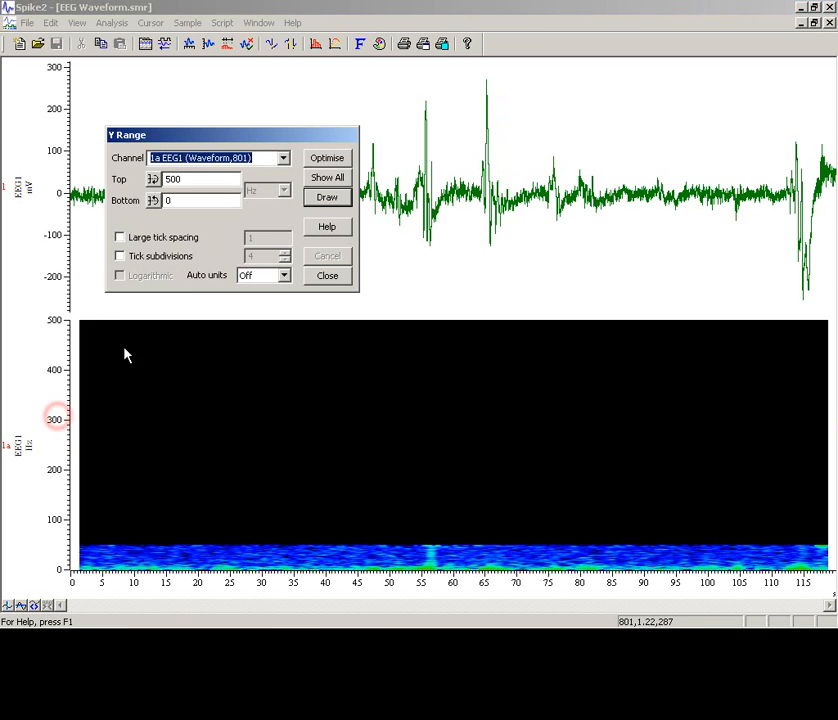
pyautogui.click(330, 160)
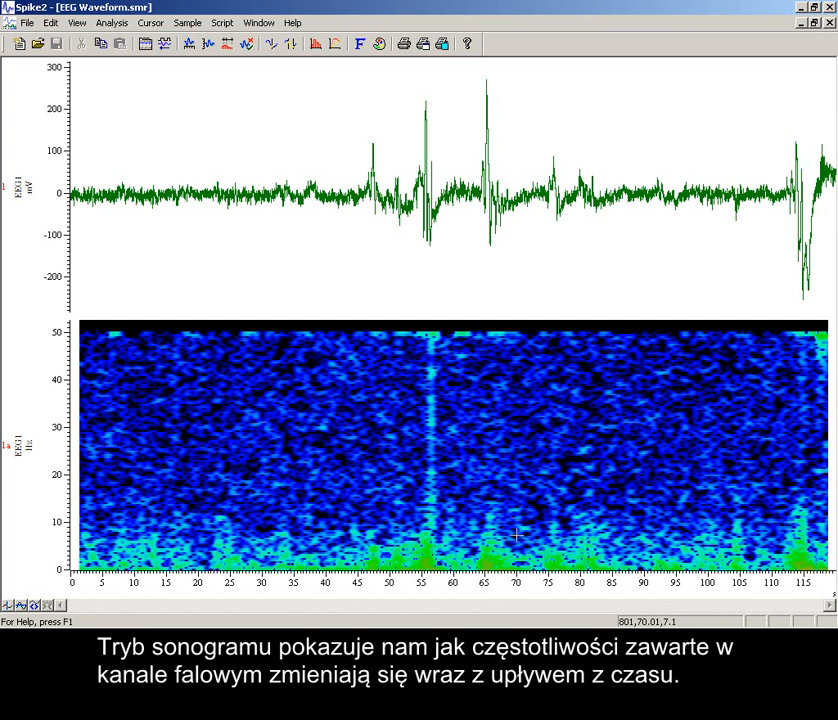
pyautogui.moveTo(360, 155); pyautogui.dragTo(515, 156)
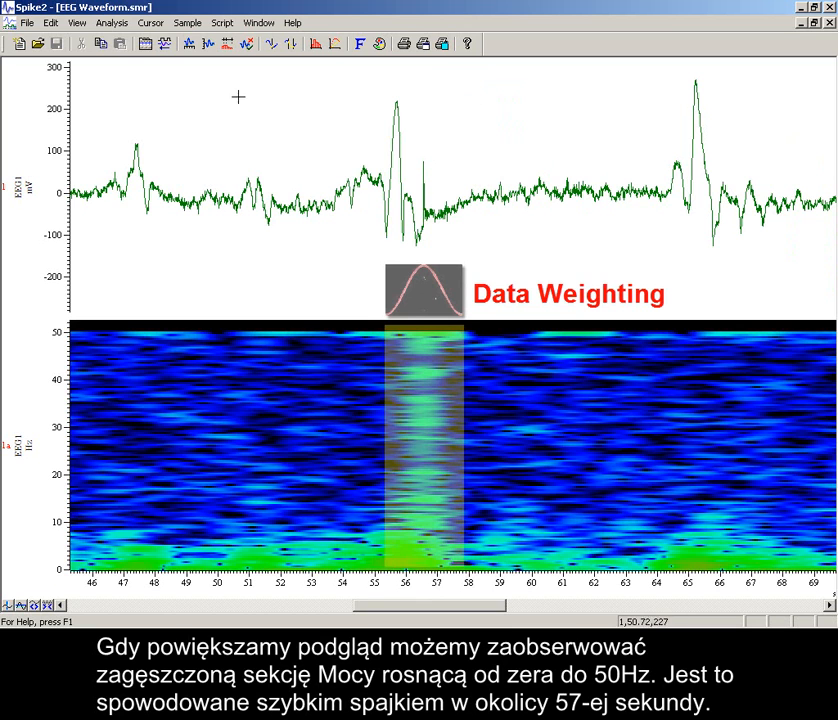
# Create a new virtual channel and move its settings dialog fully into view.
pyautogui.click(110, 26)
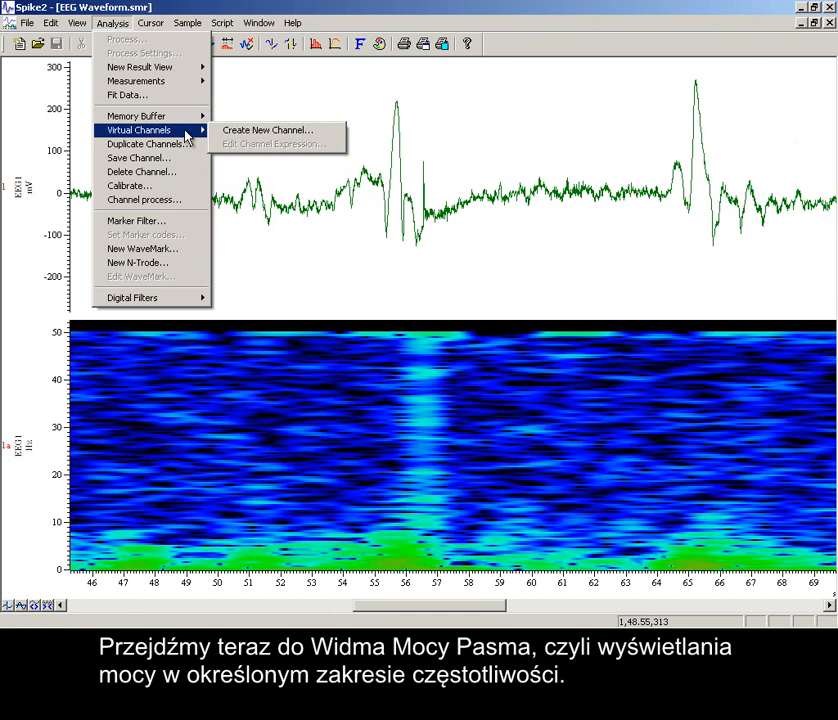
pyautogui.click(231, 130)
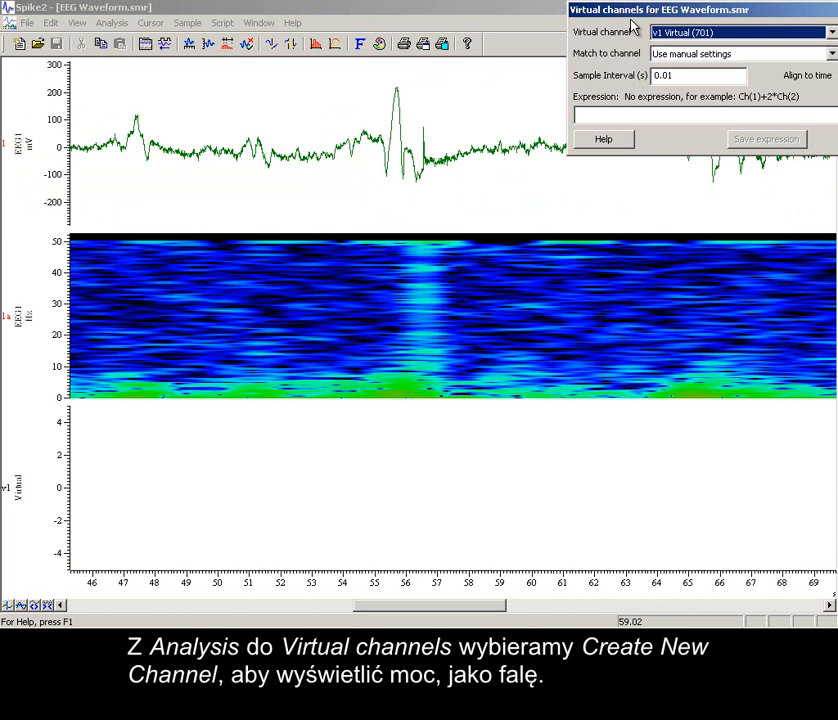
pyautogui.moveTo(662, 14); pyautogui.dragTo(496, 183)
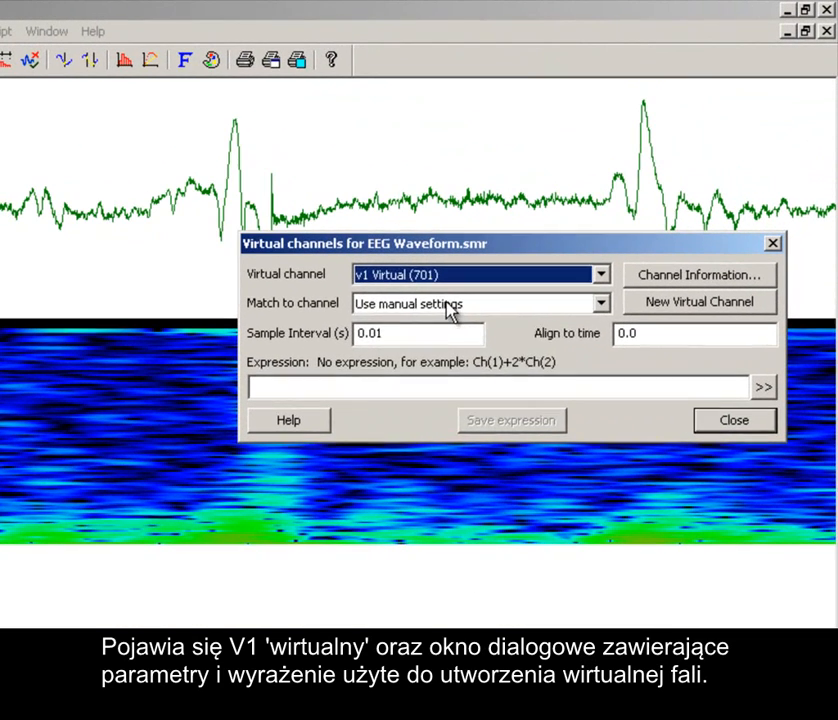
# Keep manual settings for matching the virtual channel and set its sample interval to 1/4 s.
pyautogui.click(551, 222)
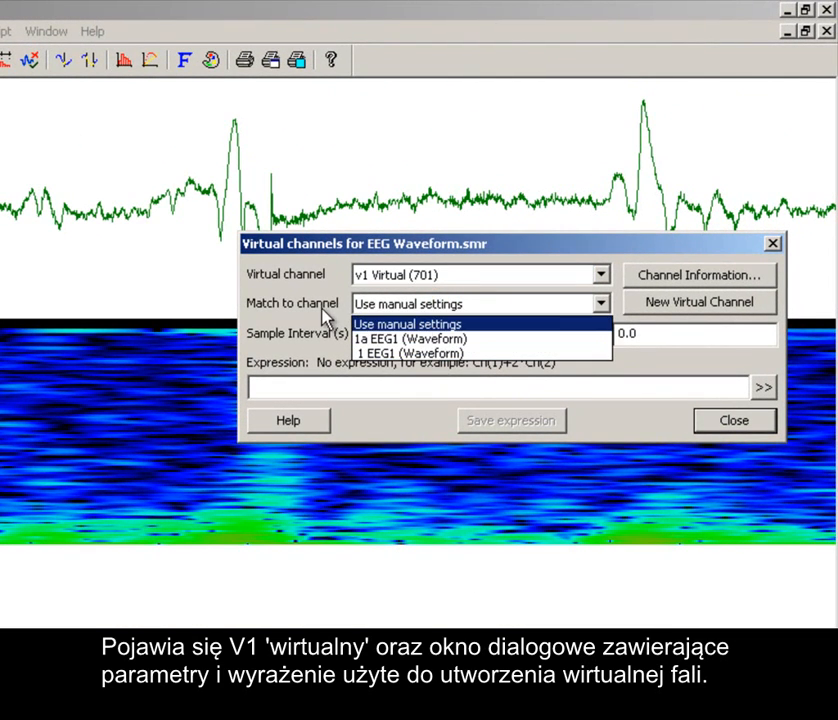
pyautogui.click(382, 323)
pyautogui.moveTo(387, 334); pyautogui.dragTo(337, 352)
pyautogui.write('1/4')
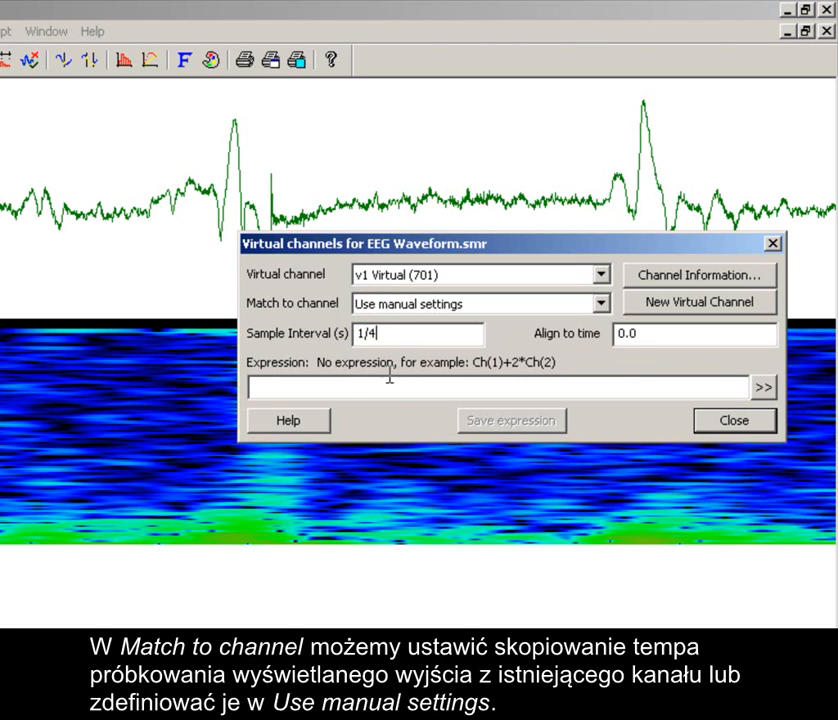
# Start a Power in band spectral expression for the virtual channel with 1 EEG1 (Waveform) as the input channel.
pyautogui.click(371, 385)
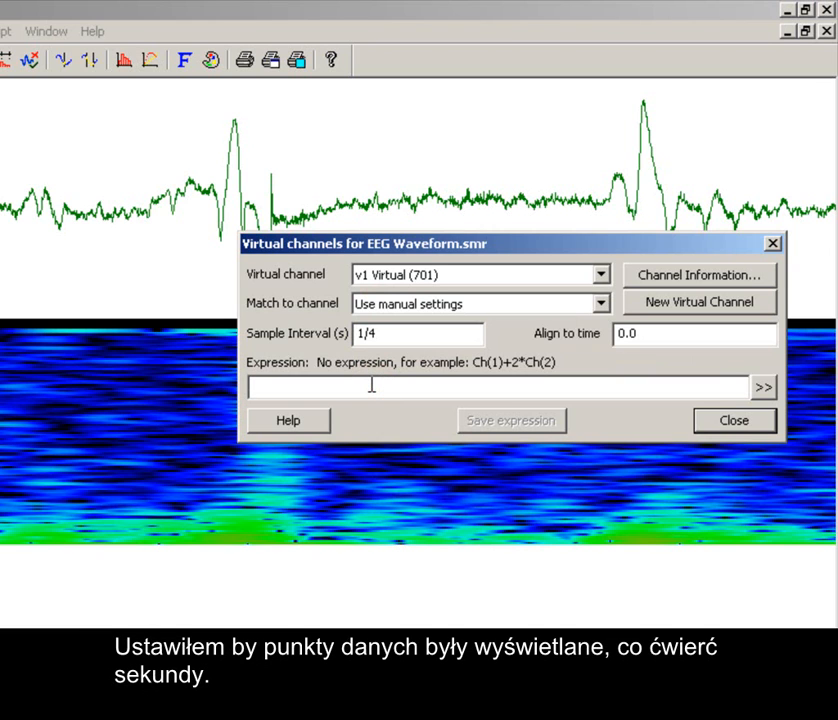
pyautogui.click(762, 390)
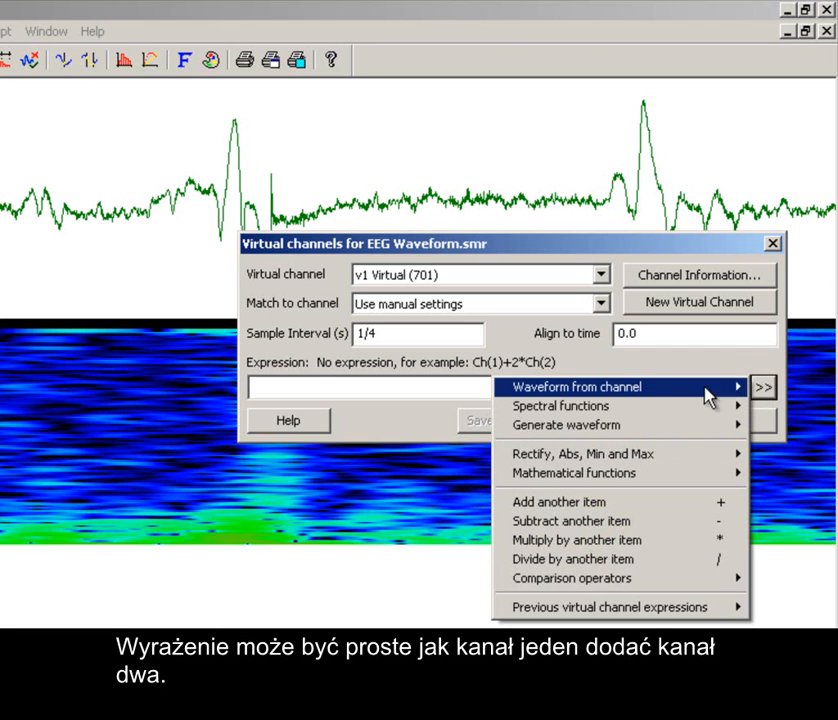
pyautogui.moveTo(661, 418)
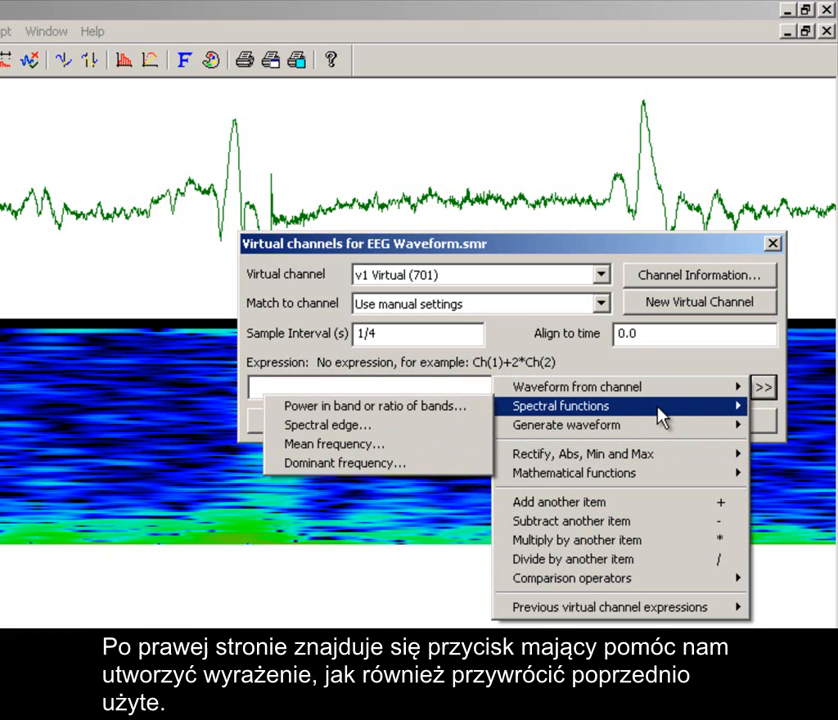
pyautogui.click(466, 418)
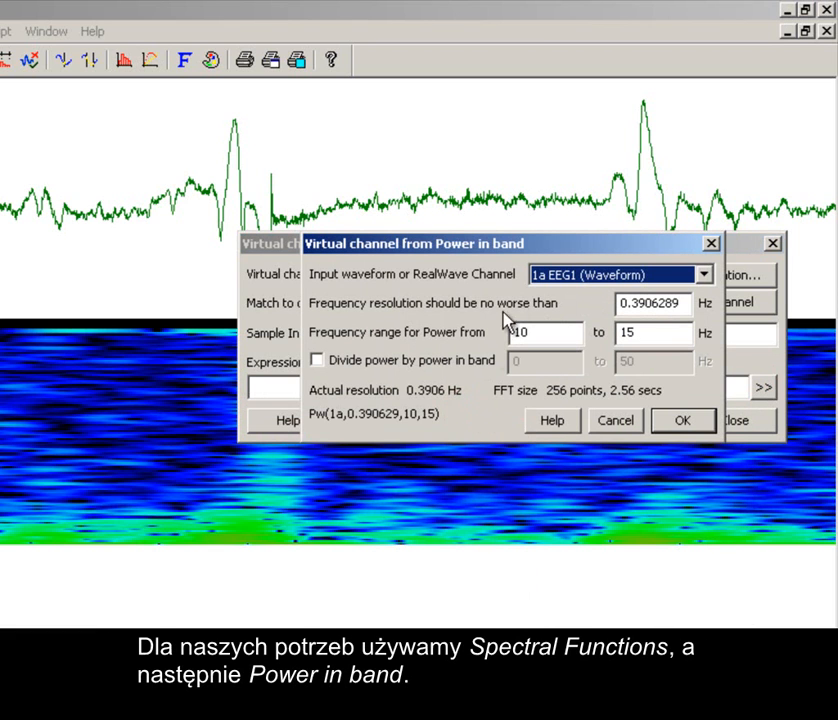
pyautogui.click(570, 275)
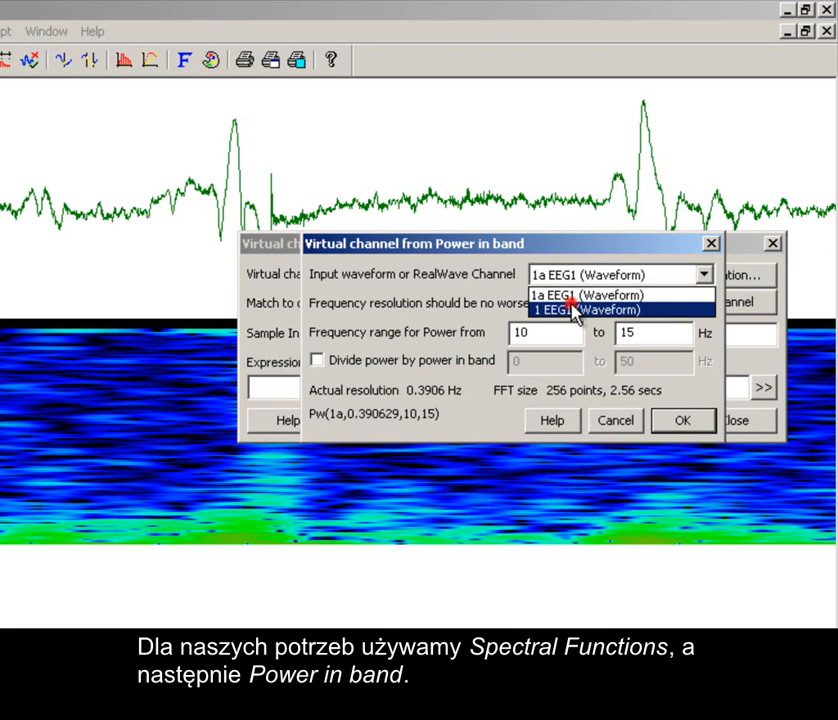
pyautogui.click(572, 312)
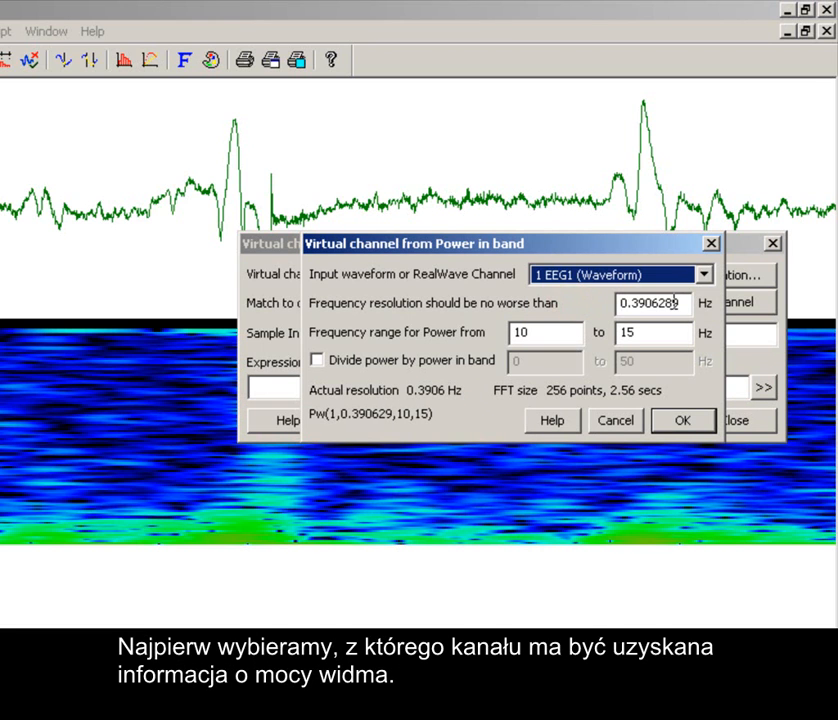
# Set the frequency range for power from 0 to 8 Hz, without dividing by another band, and accept the expression.
pyautogui.moveTo(681, 302); pyautogui.dragTo(591, 305)
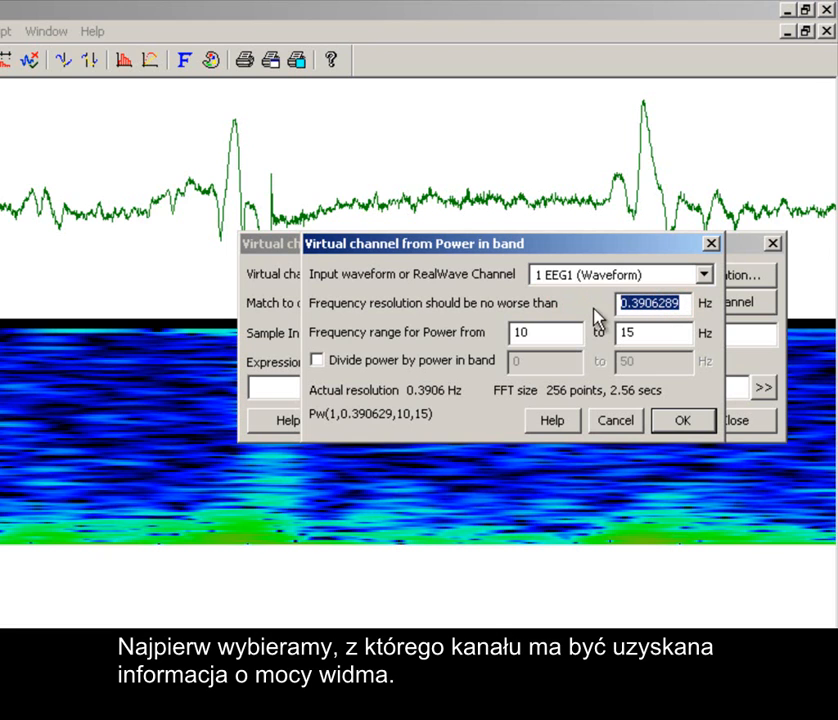
pyautogui.doubleClick(566, 336)
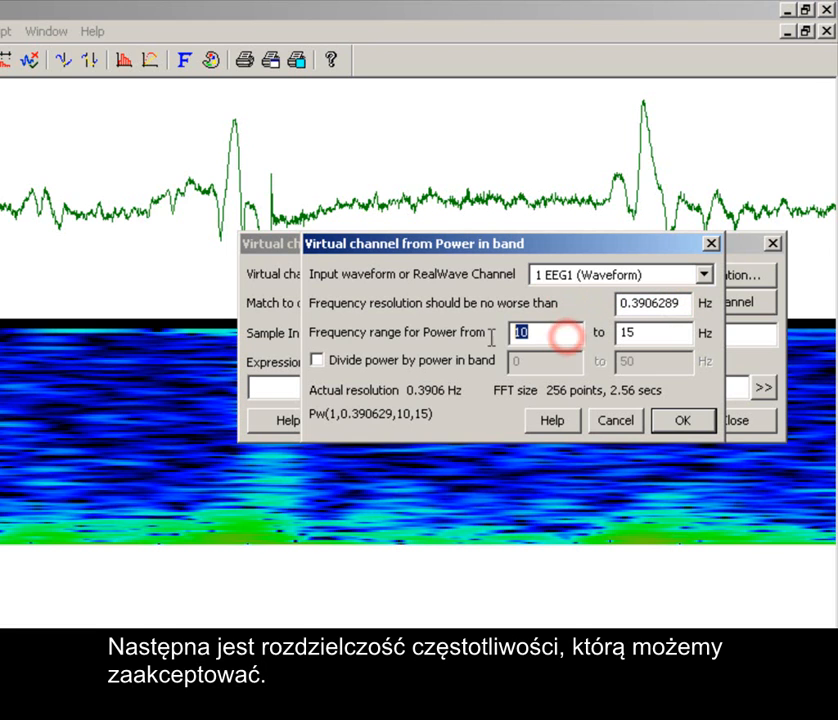
pyautogui.write('0')
pyautogui.doubleClick(649, 333)
pyautogui.write('8')
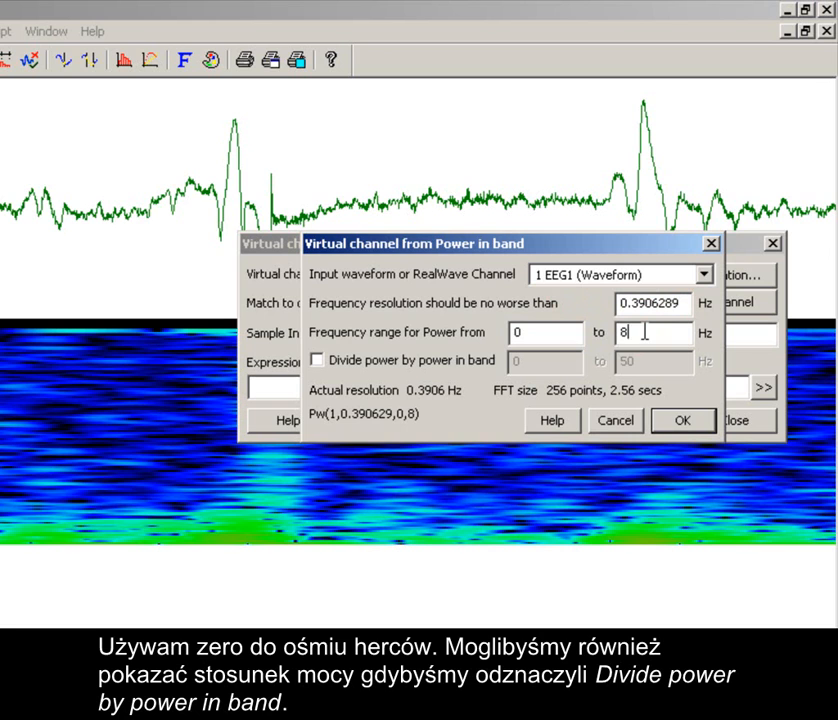
pyautogui.click(317, 360)
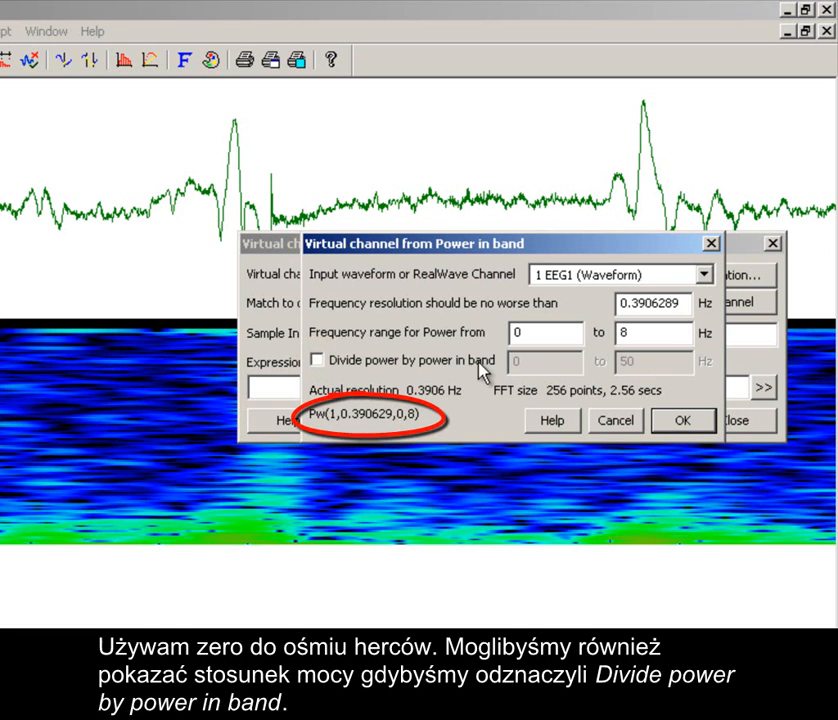
pyautogui.click(679, 426)
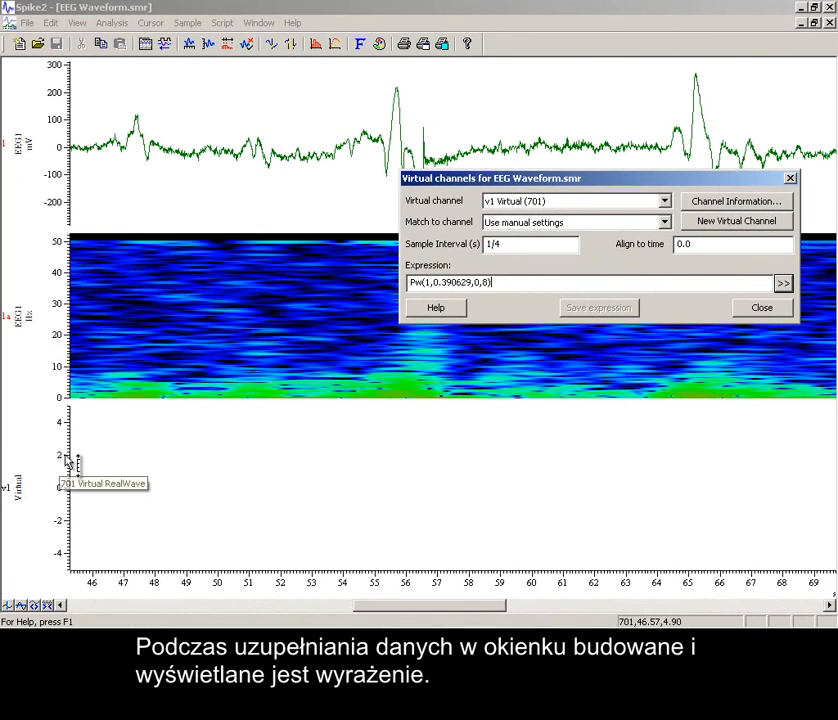
# Optimise the Y range of virtual channel v1 and close the virtual channel settings.
pyautogui.click(33, 474)
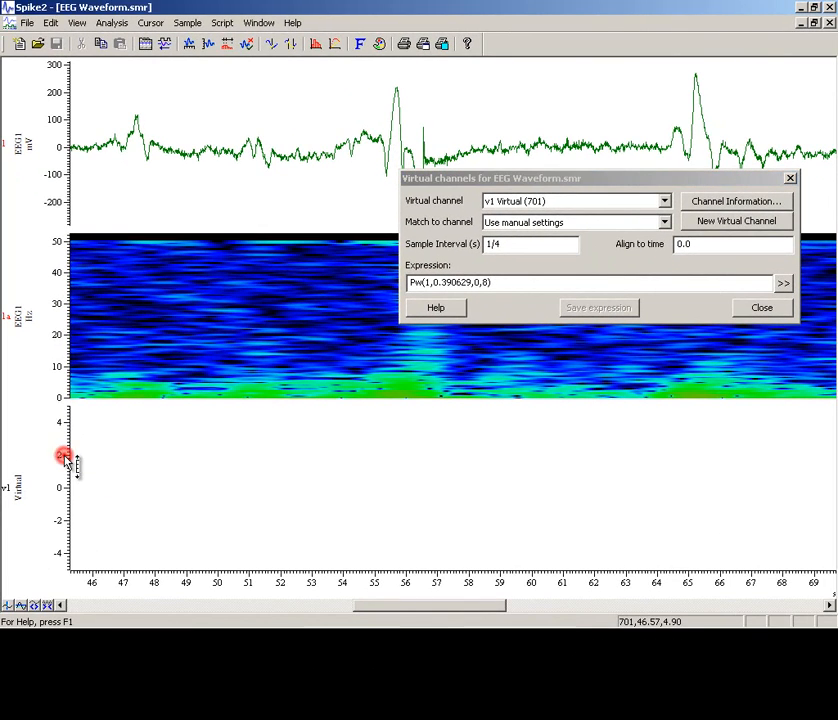
pyautogui.doubleClick(64, 458)
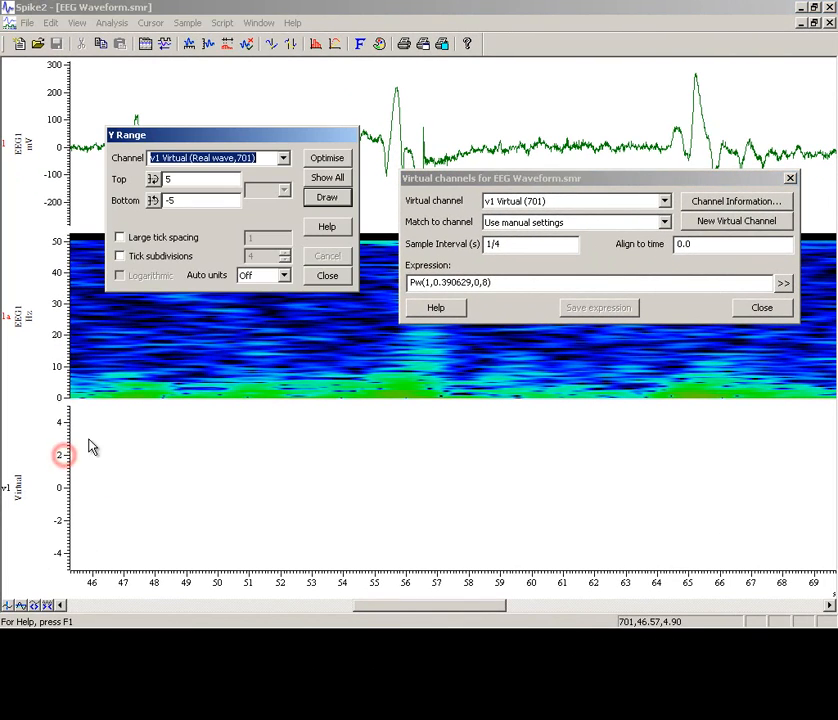
pyautogui.click(327, 159)
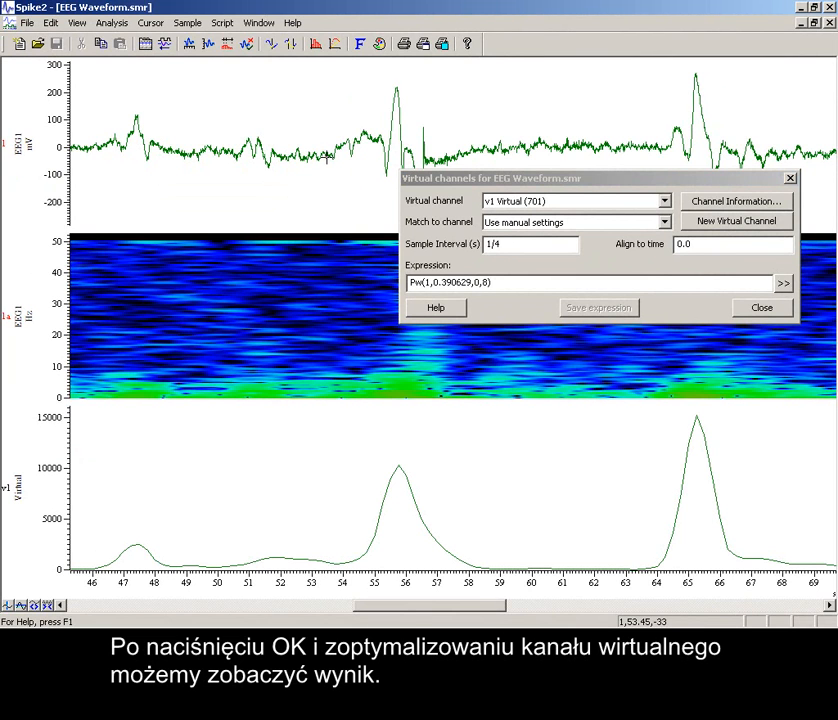
pyautogui.click(756, 309)
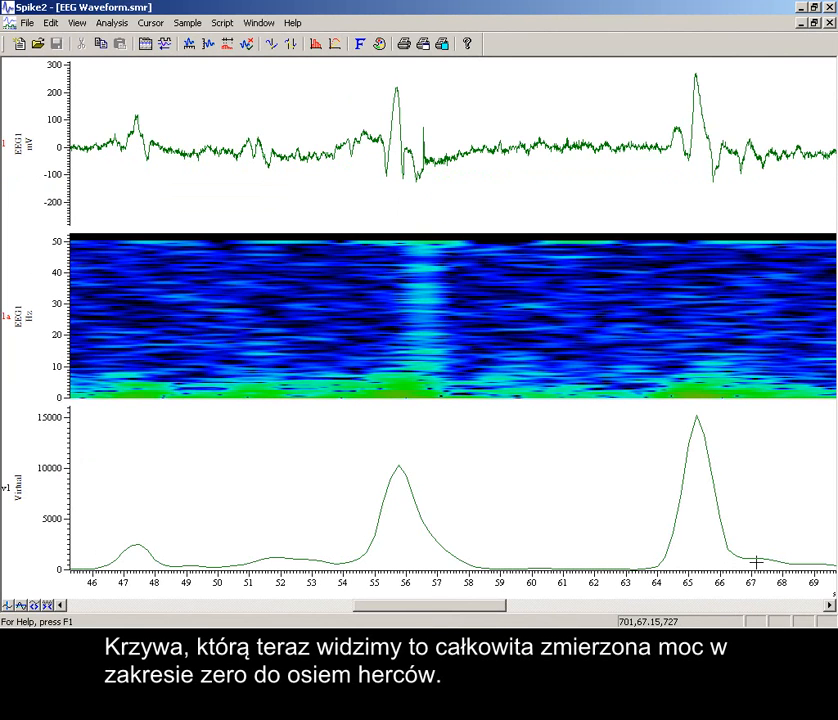
# Show the script bar, run the FFT script, and move its Start and End cursors around the peak near 65 s.
pyautogui.moveTo(779, 588); pyautogui.dragTo(611, 595)
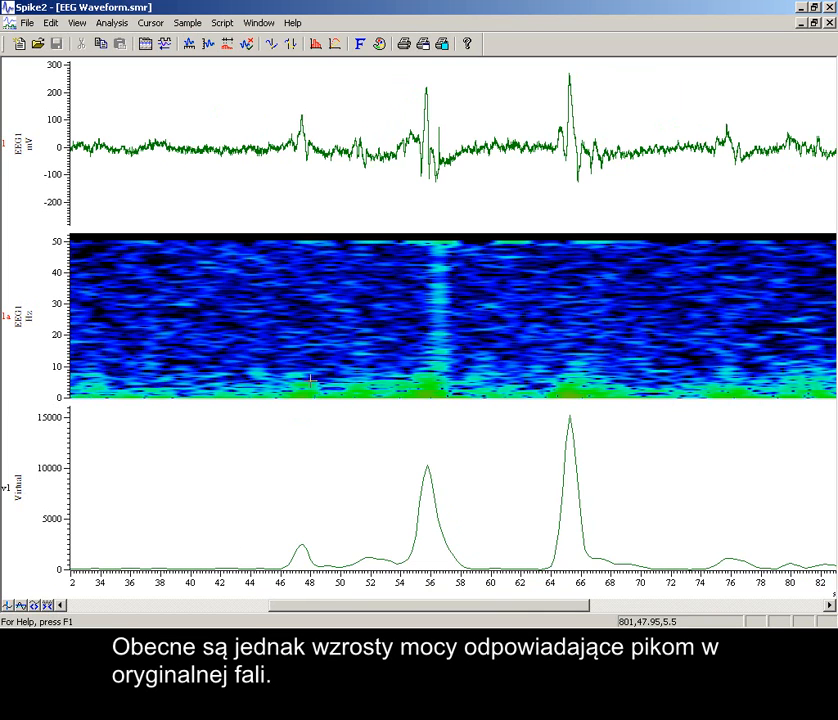
pyautogui.rightClick(517, 47)
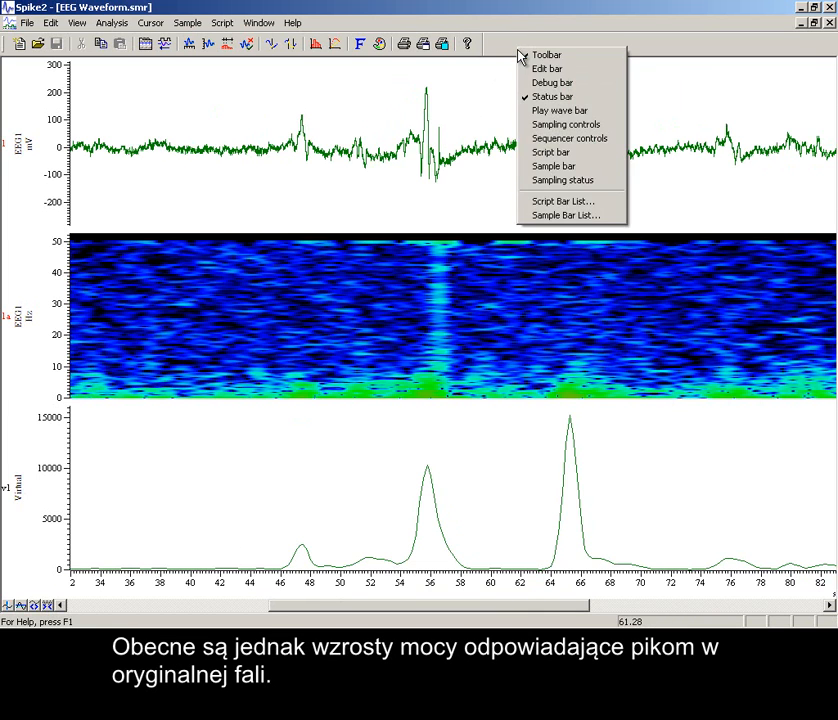
pyautogui.click(541, 152)
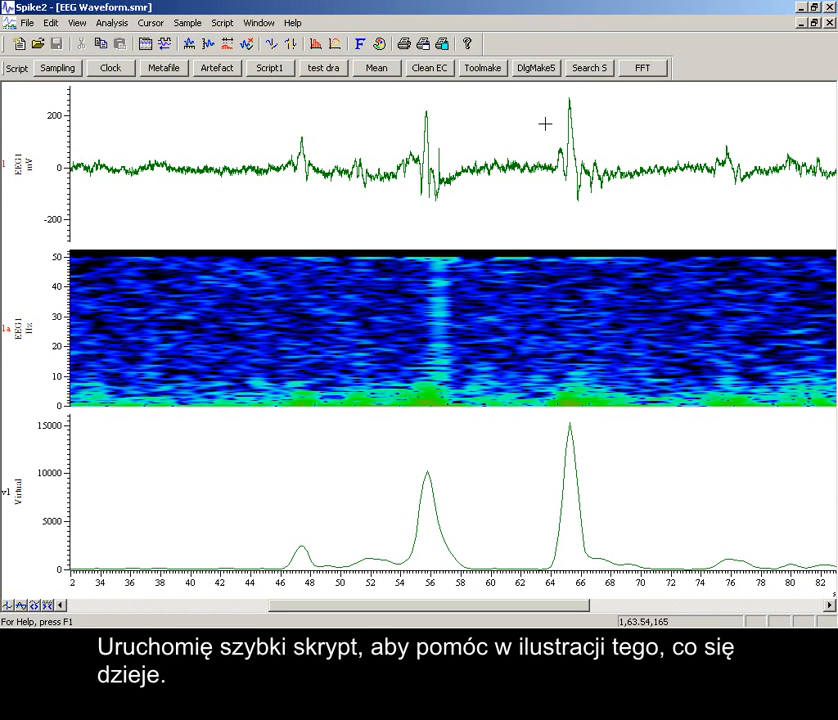
pyautogui.click(647, 72)
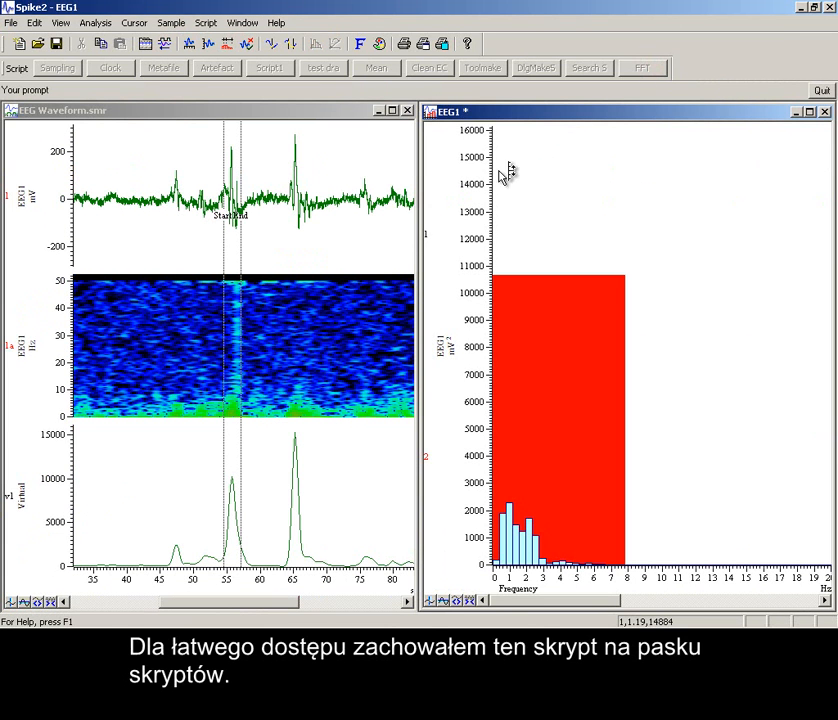
pyautogui.moveTo(223, 274); pyautogui.dragTo(285, 326)
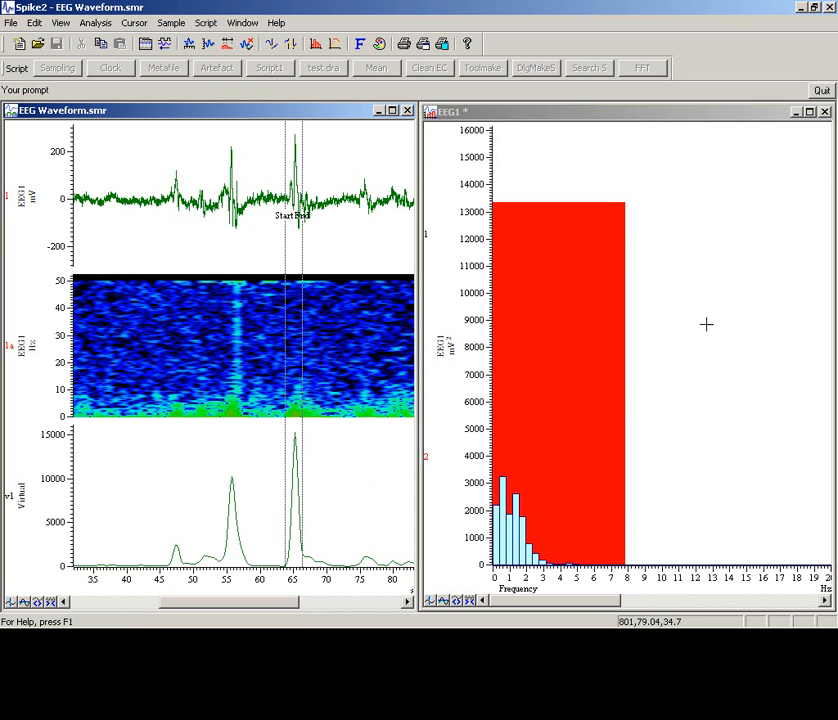
# Zoom in on the 8 Hz edge of the power spectrum and make its Y axis logarithmic.
pyautogui.moveTo(597, 459); pyautogui.dragTo(669, 456)
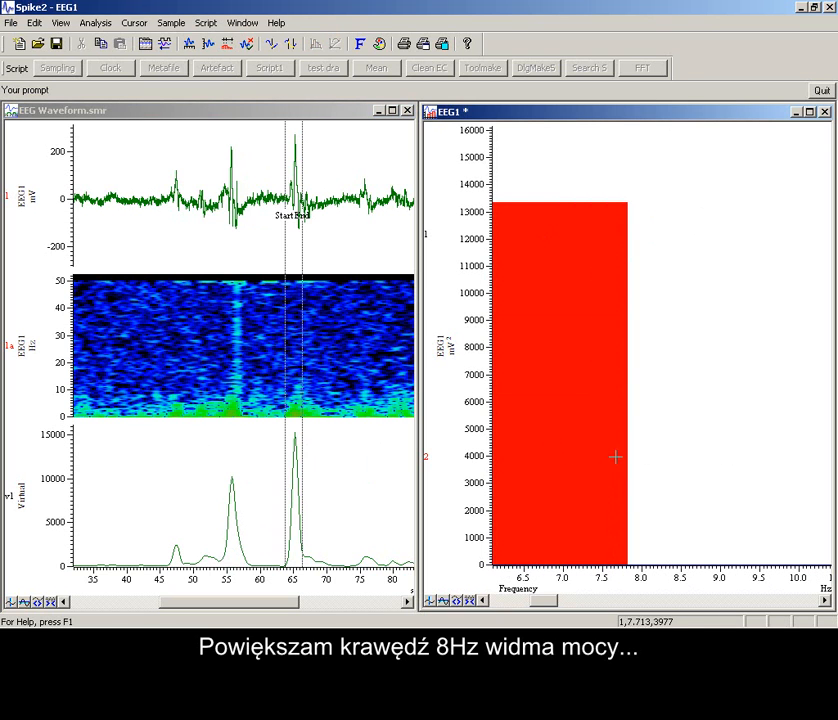
pyautogui.doubleClick(474, 453)
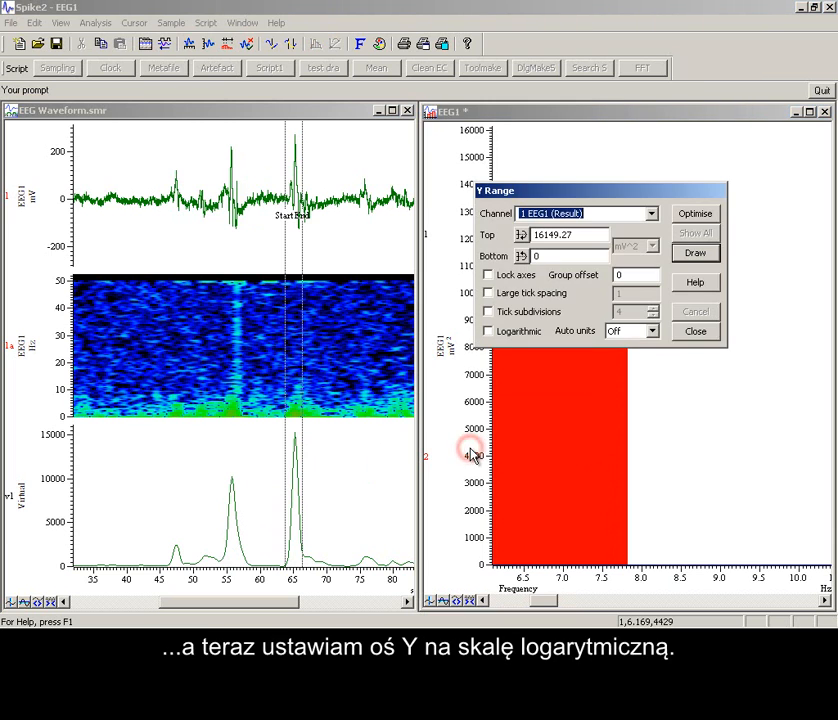
pyautogui.click(490, 331)
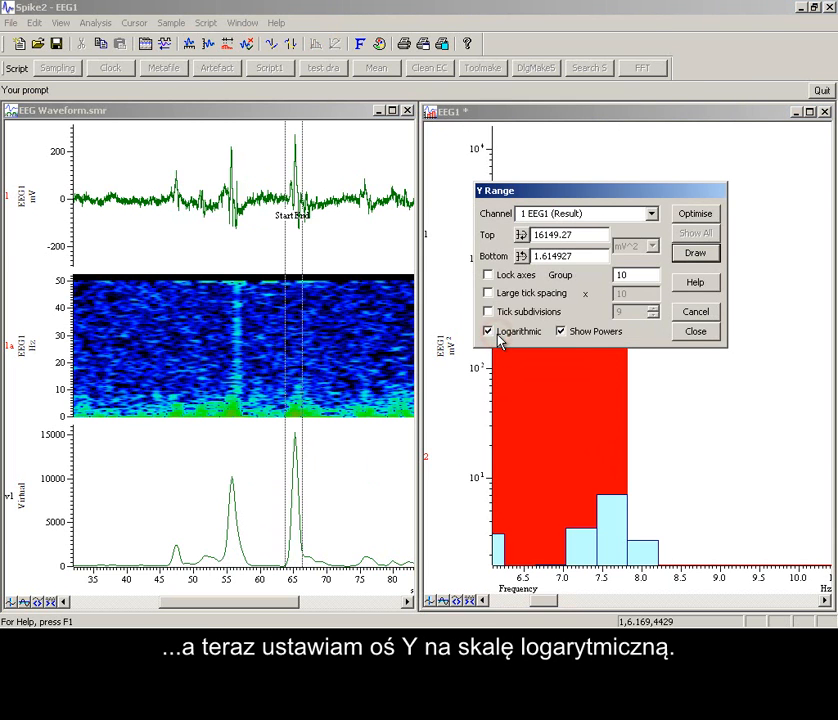
pyautogui.click(698, 343)
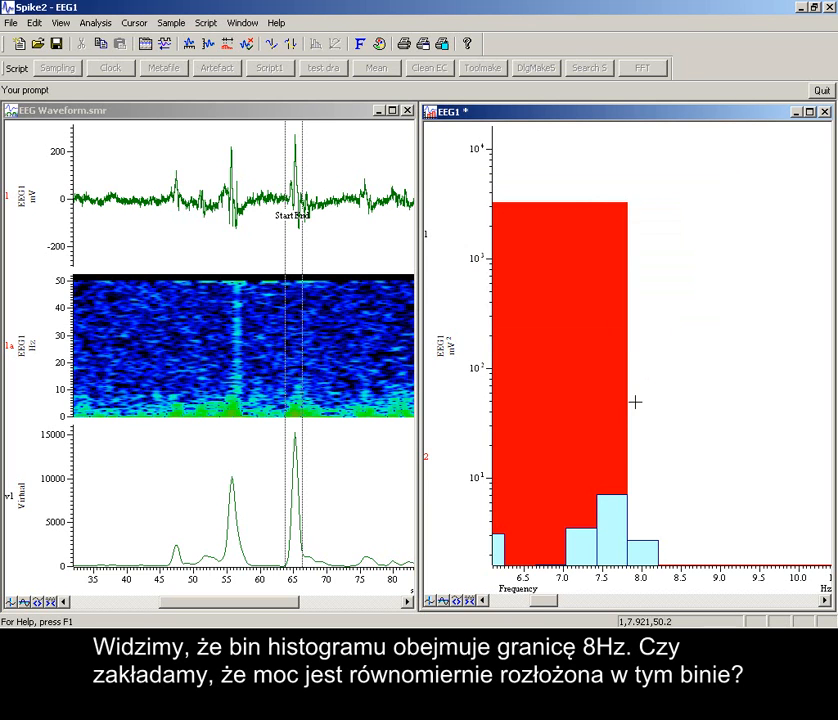
pyautogui.moveTo(640, 516); pyautogui.dragTo(643, 515)
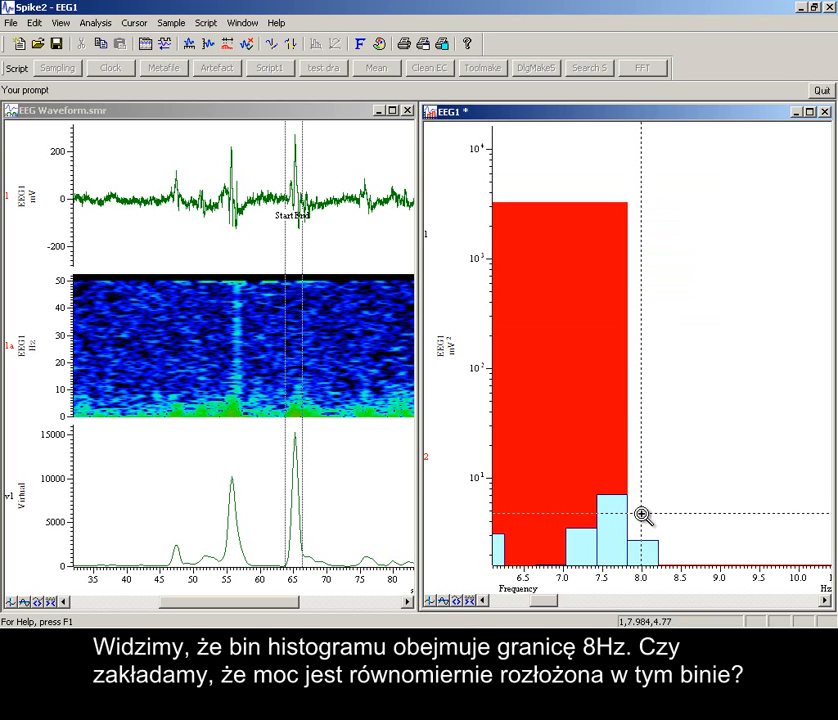
pyautogui.moveTo(641, 514); pyautogui.dragTo(641, 514)
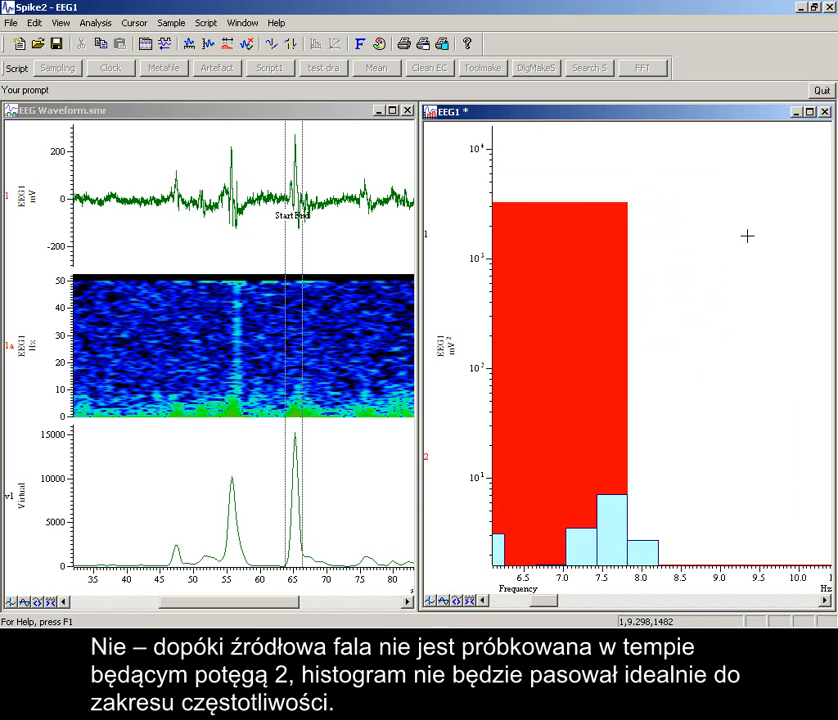
# Quit the FFT script, close its power spectrum window, and maximise the EEG Waveform.smr window.
pyautogui.click(824, 91)
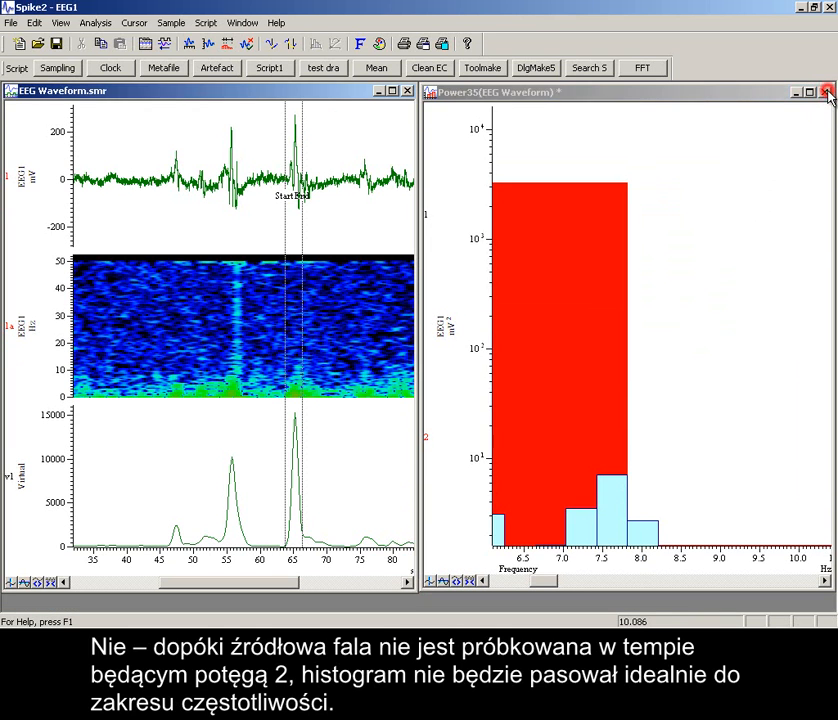
pyautogui.click(825, 92)
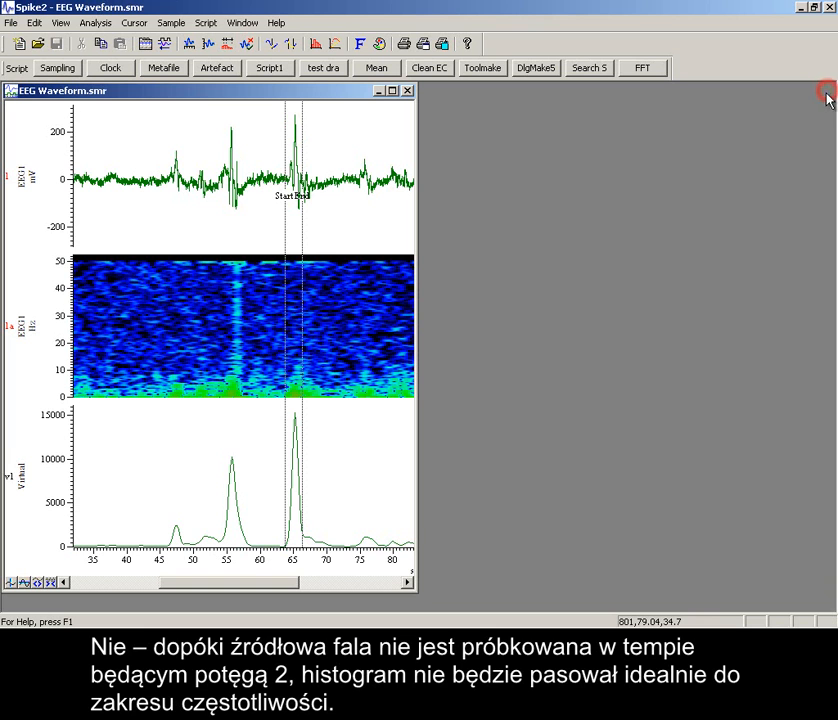
pyautogui.click(392, 91)
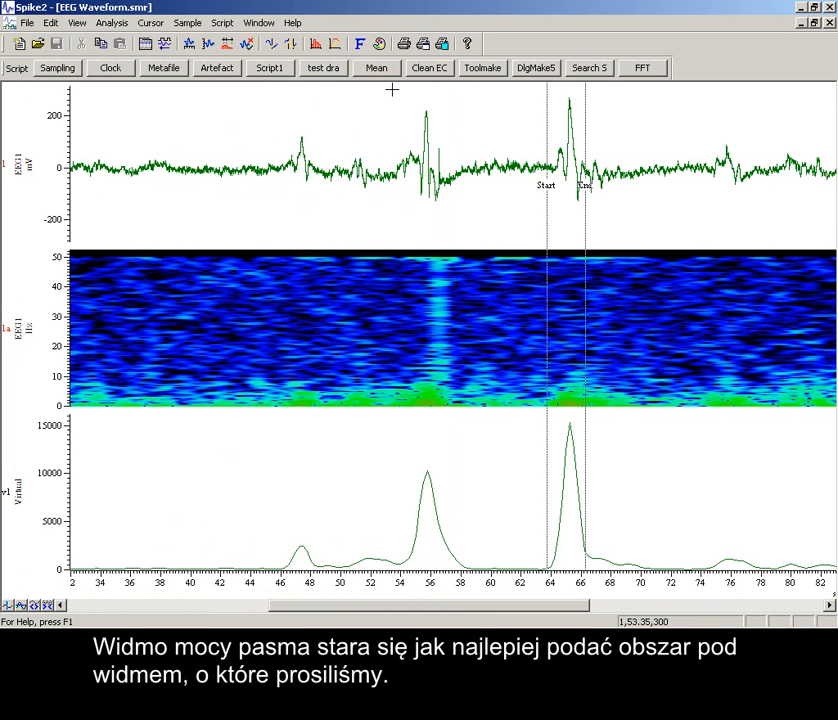
# Move the Start cursor to about 40 s and the End cursor to about 78.5 s.
pyautogui.moveTo(546, 223); pyautogui.dragTo(193, 245)
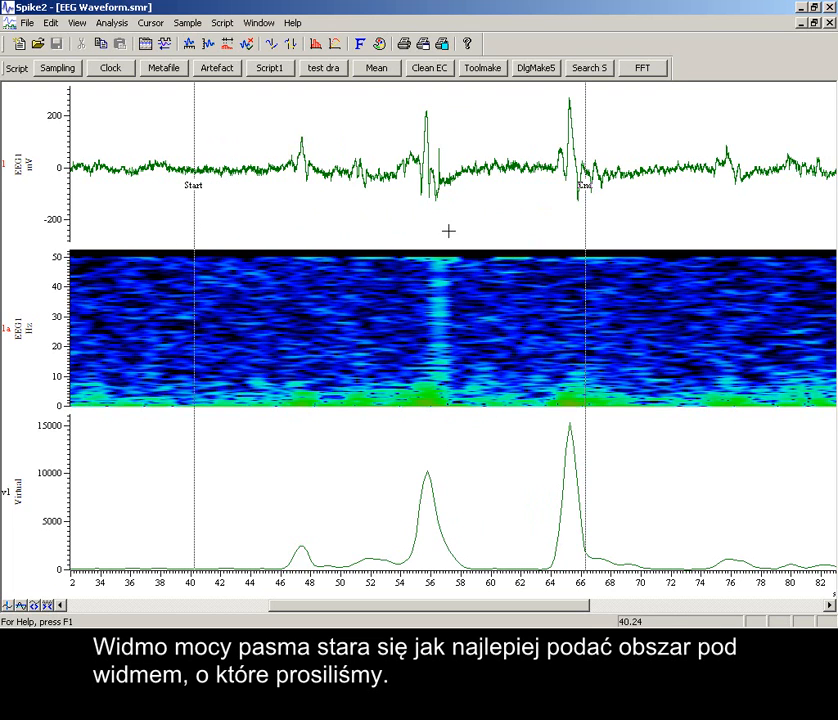
pyautogui.moveTo(586, 220); pyautogui.dragTo(769, 215)
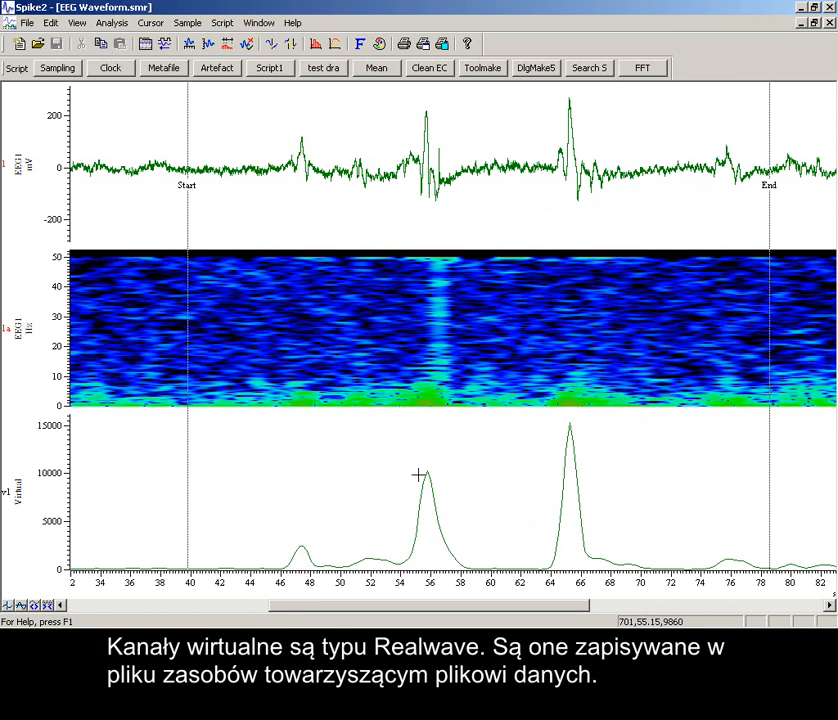
# Create a new memory buffer of type Event- and open its data import settings.
pyautogui.click(112, 24)
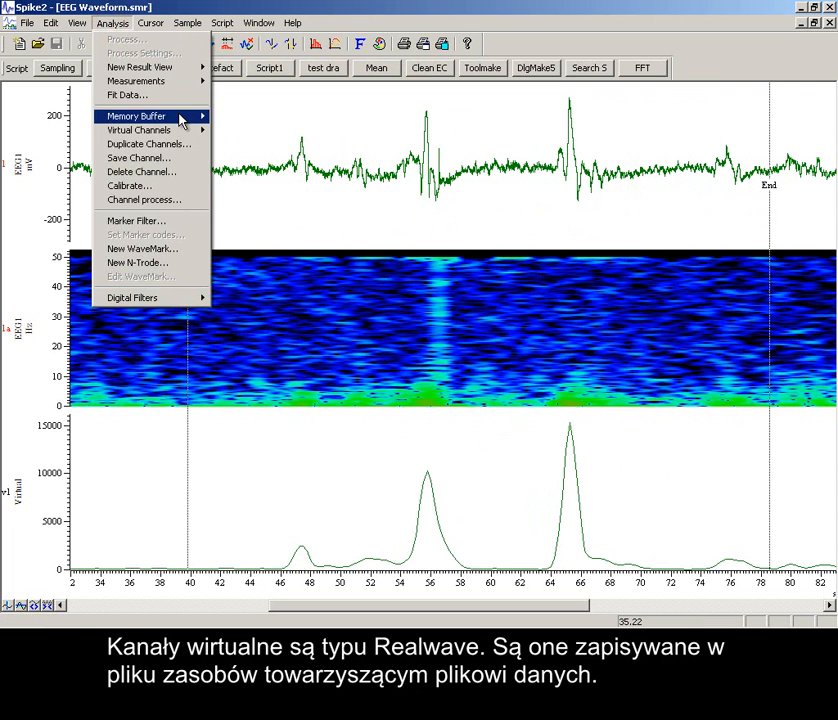
pyautogui.moveTo(183, 118)
pyautogui.click(240, 118)
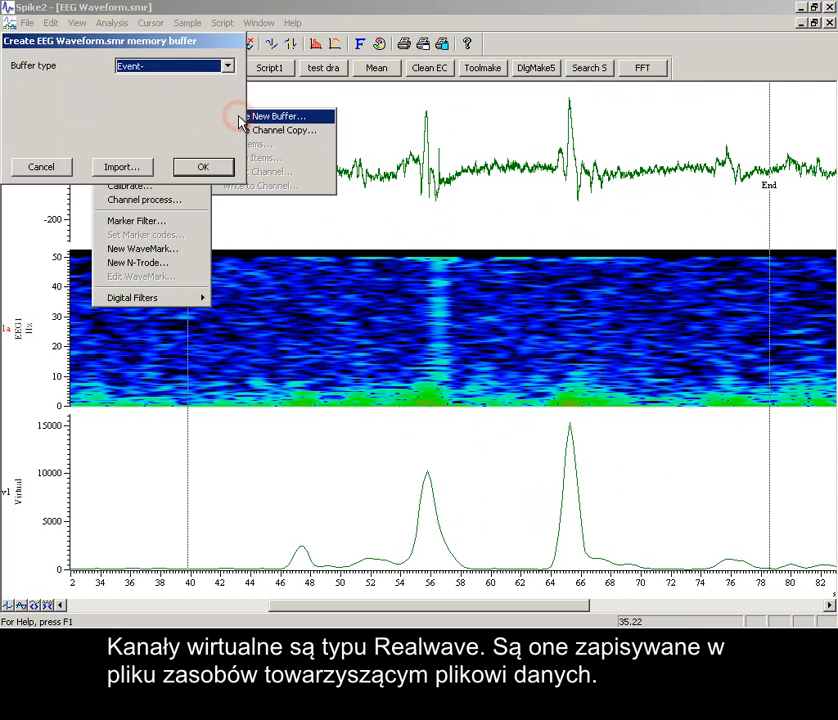
pyautogui.click(174, 70)
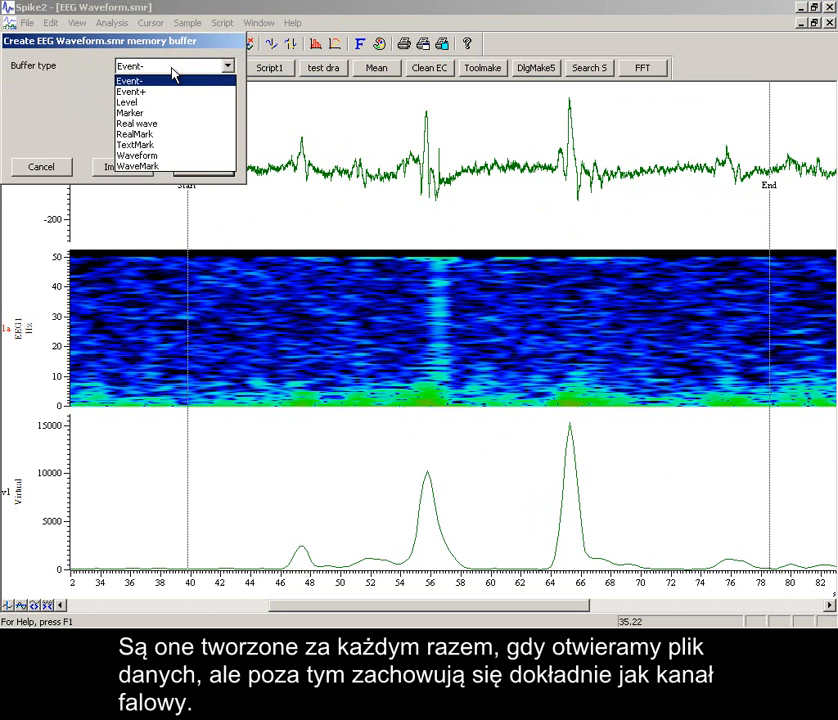
pyautogui.click(174, 70)
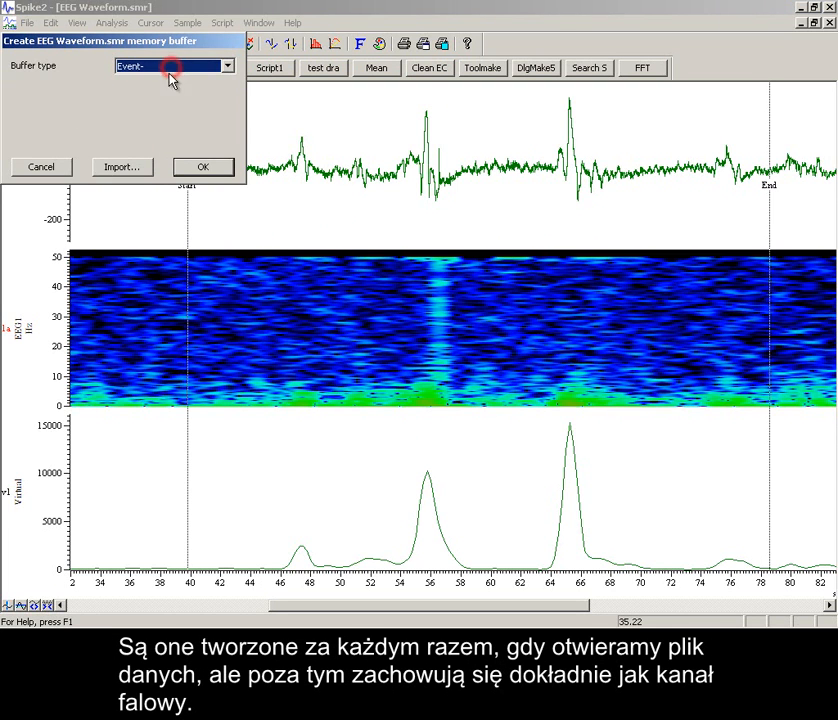
pyautogui.click(123, 167)
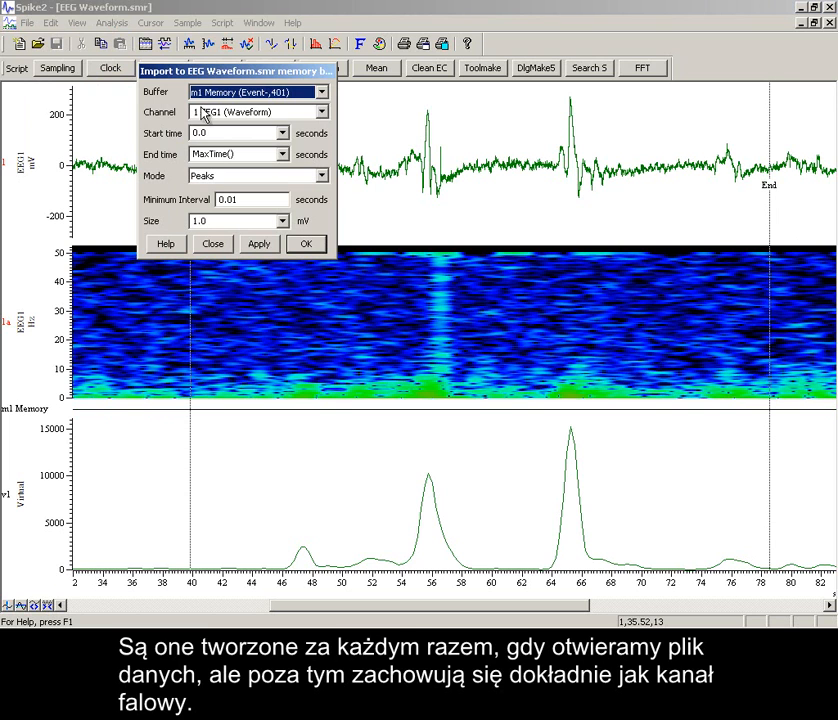
# Import events from channel v1 Virtual into the m1 memory buffer, using Data rising through level with a level of 5000.
pyautogui.click(207, 113)
pyautogui.click(205, 158)
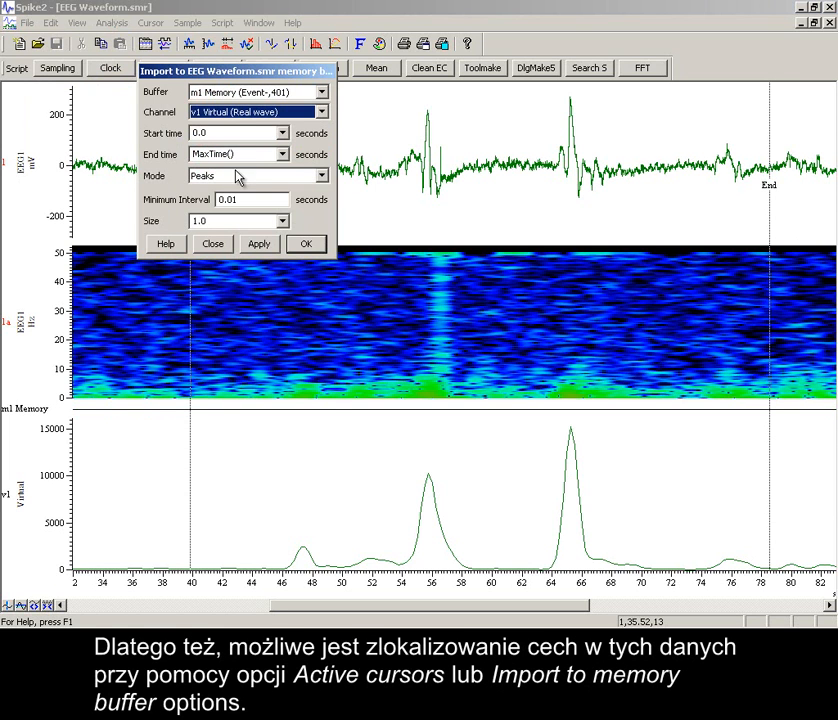
pyautogui.click(239, 178)
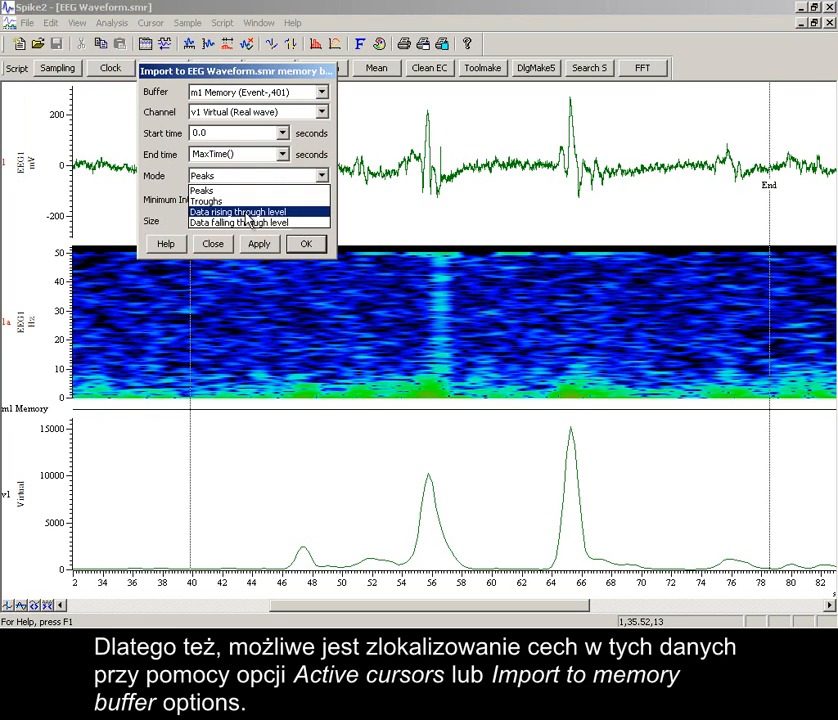
pyautogui.click(245, 213)
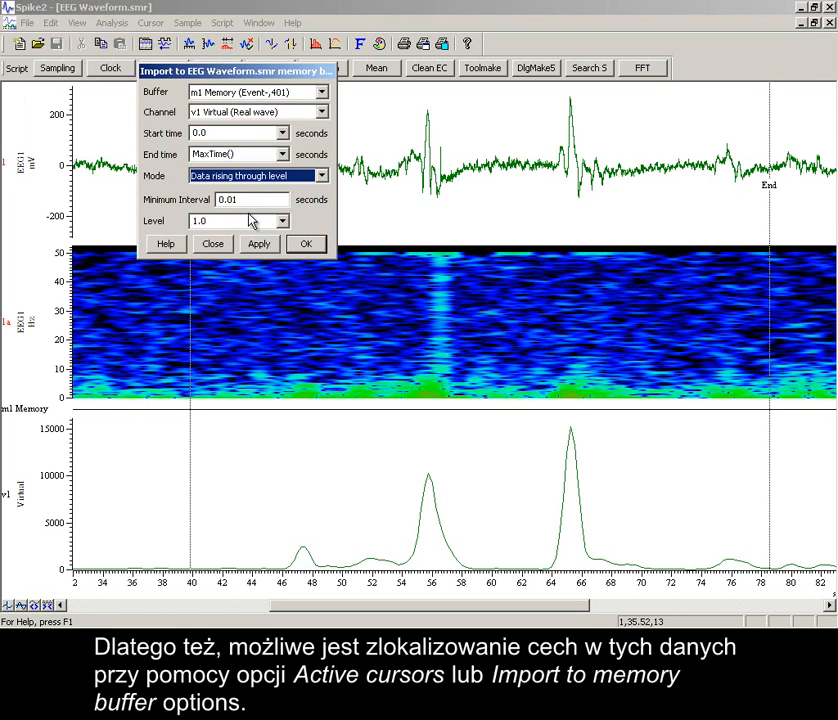
pyautogui.doubleClick(246, 220)
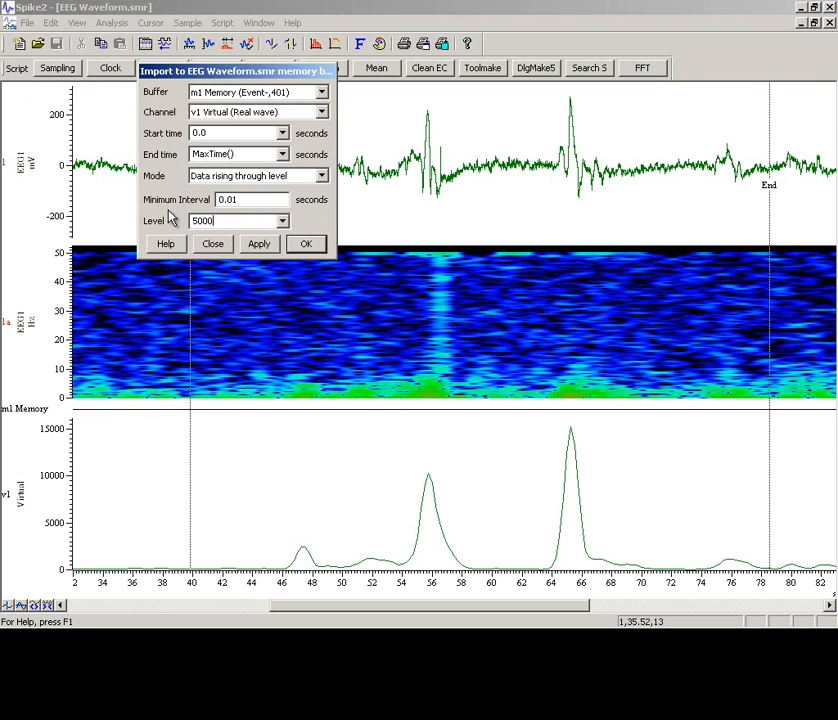
pyautogui.click(260, 250)
pyautogui.click(311, 246)
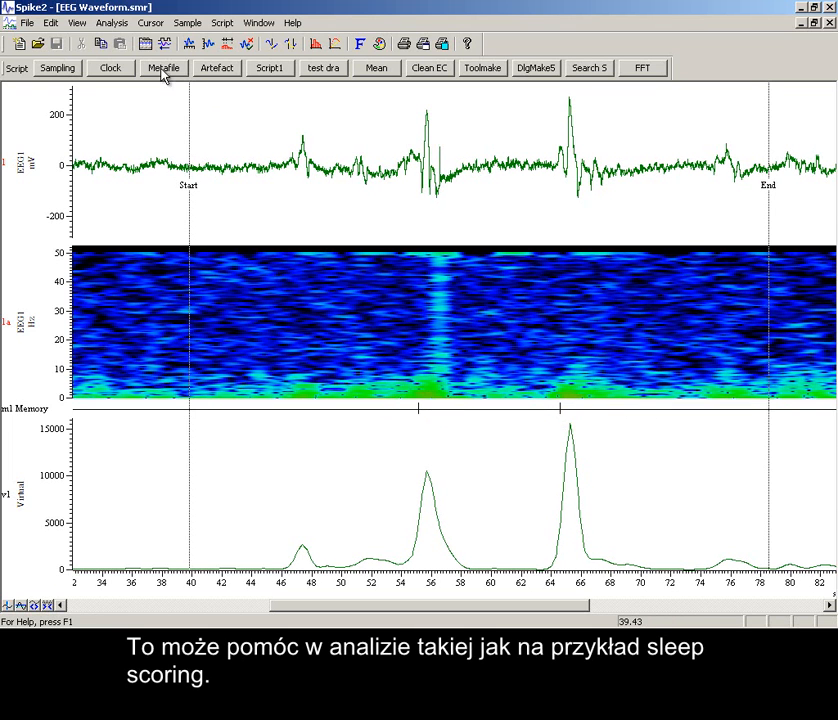
# Create a second virtual channel with manual settings and a sample interval of 1/4 s.
pyautogui.click(112, 22)
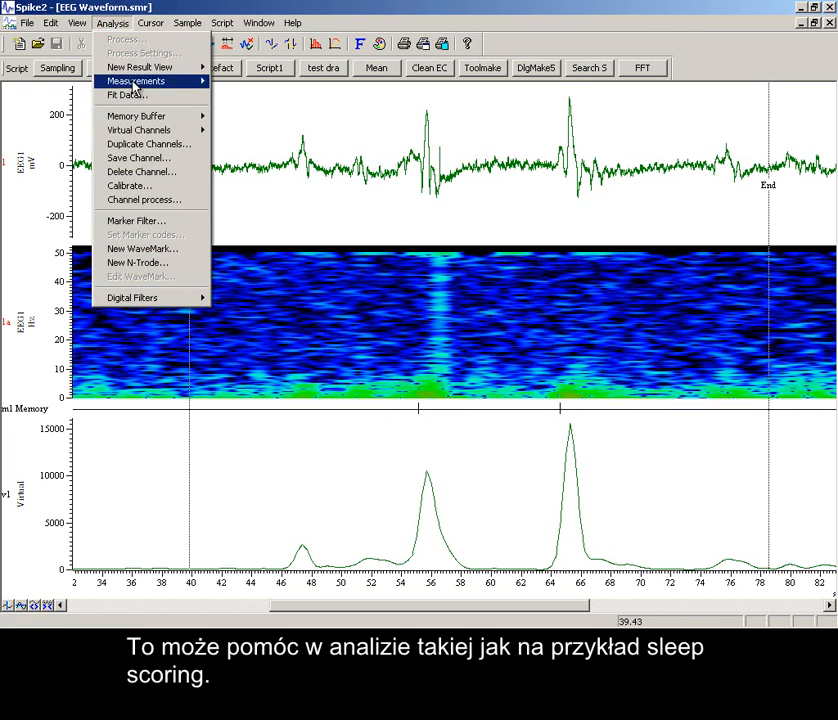
pyautogui.moveTo(160, 130)
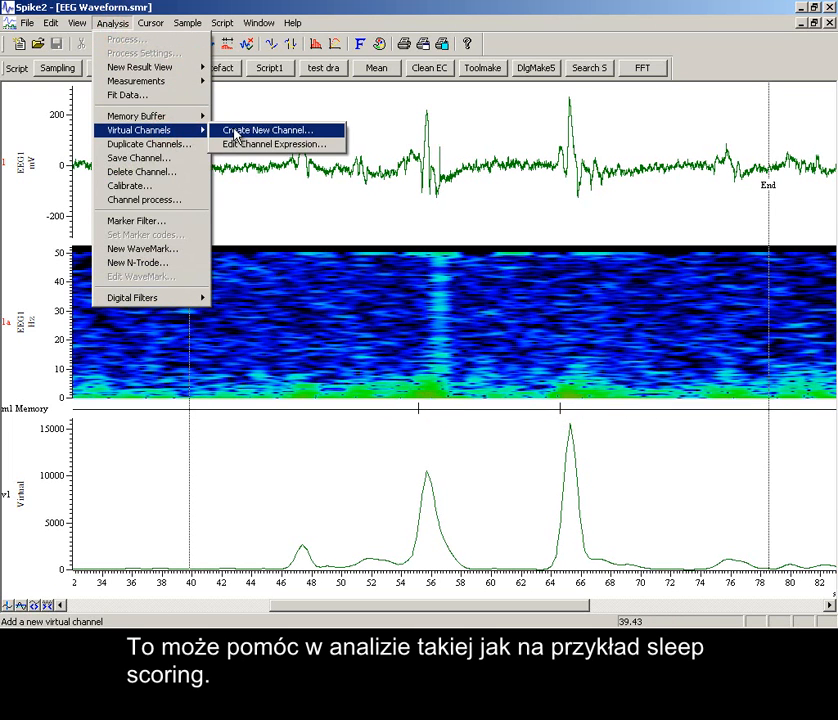
pyautogui.click(236, 131)
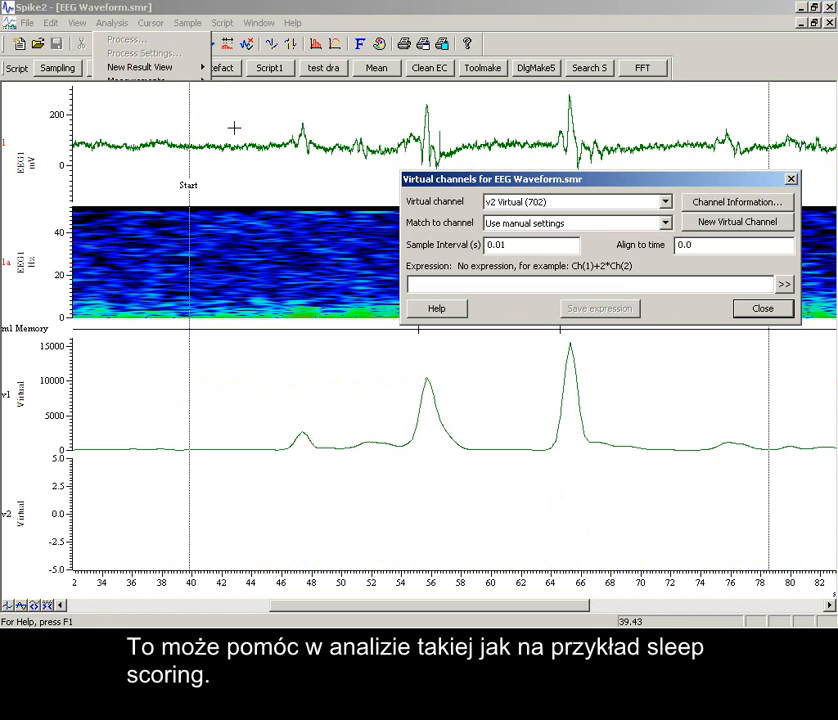
pyautogui.doubleClick(516, 244)
pyautogui.write('1/4')
pyautogui.click(538, 251)
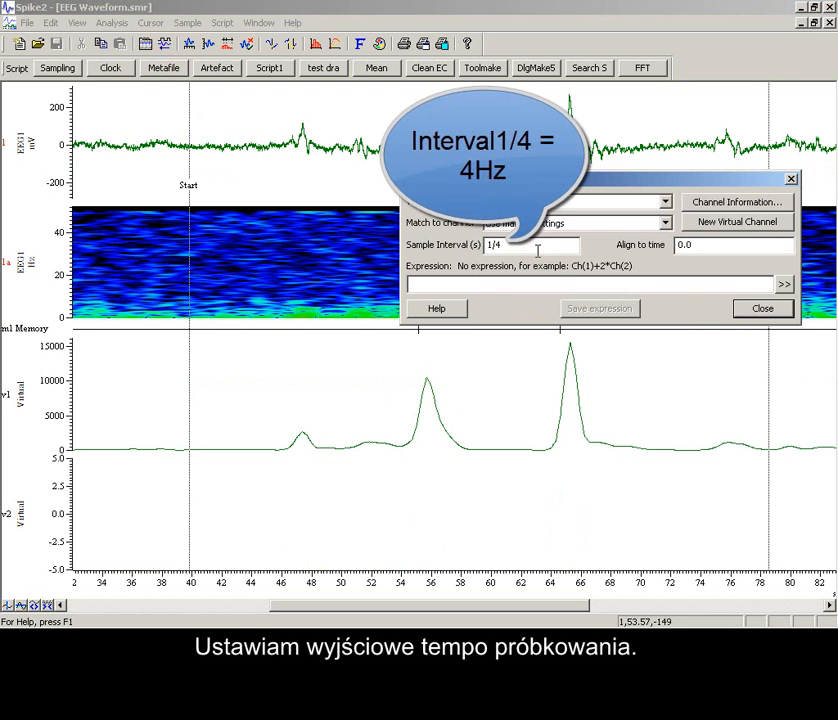
pyautogui.click(531, 283)
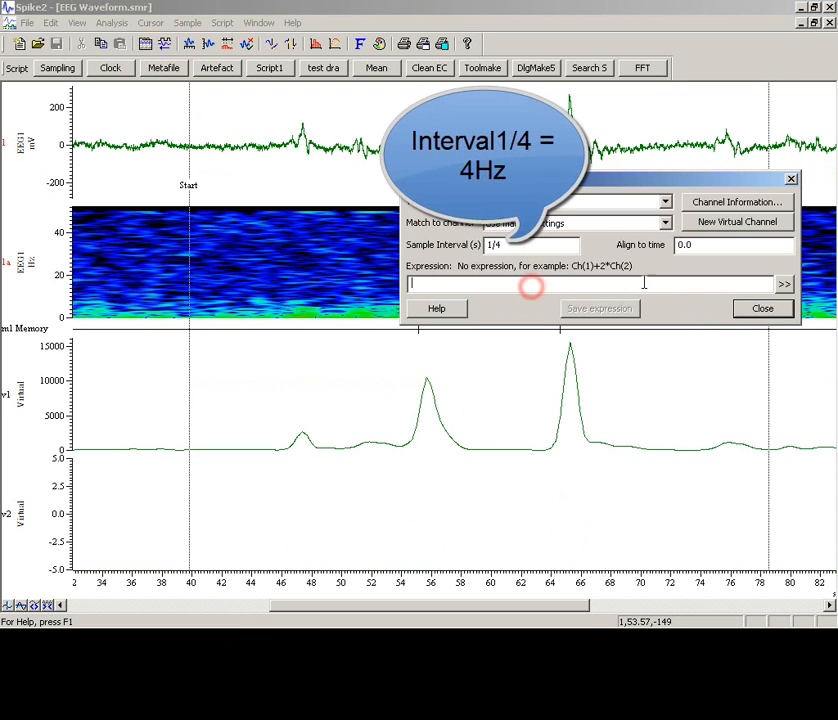
# Define the v2 channel's expression as the power in band of channel 1 EEG1 from 8 to 16 Hz.
pyautogui.click(785, 284)
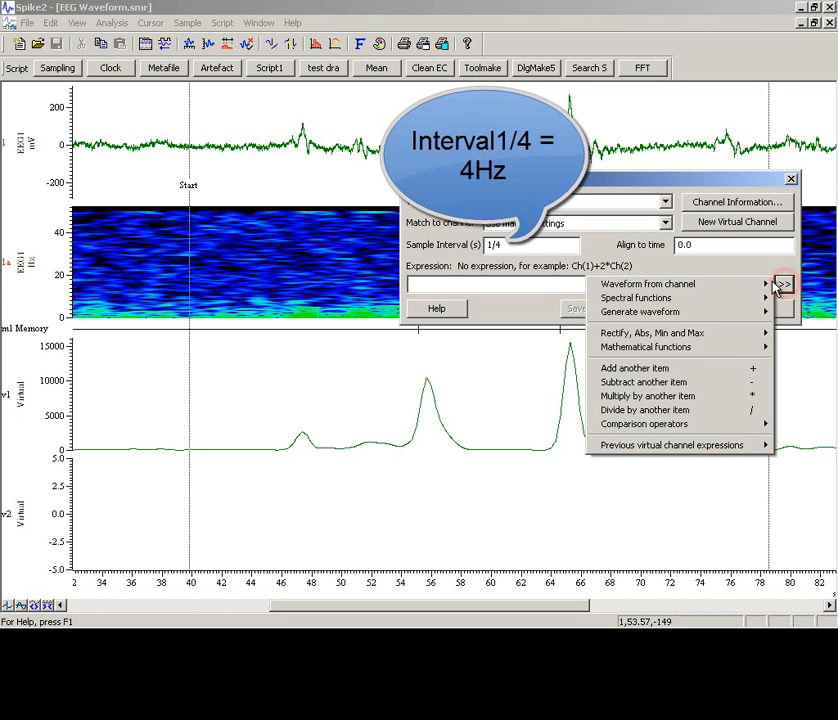
pyautogui.moveTo(757, 300)
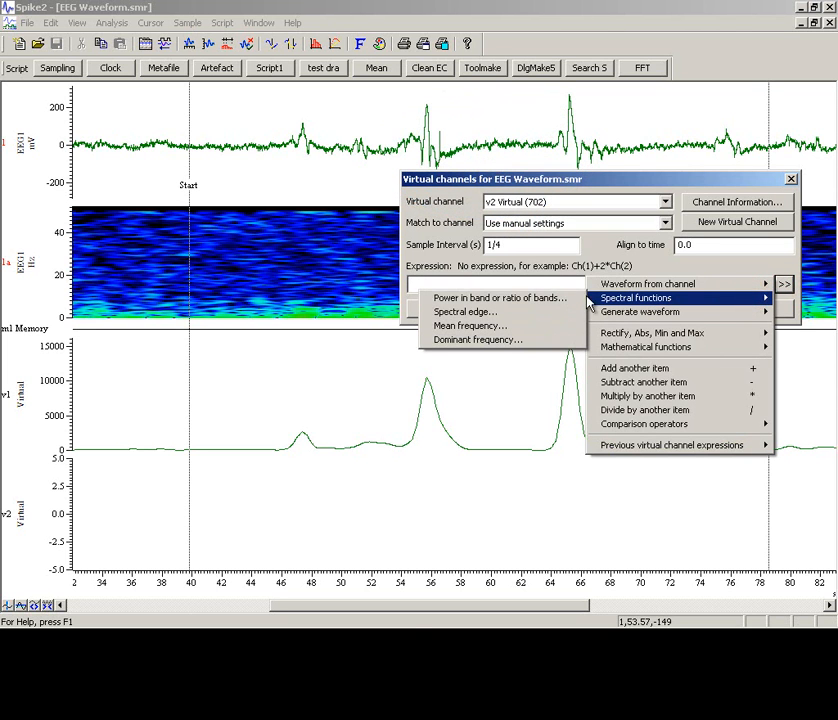
pyautogui.click(566, 299)
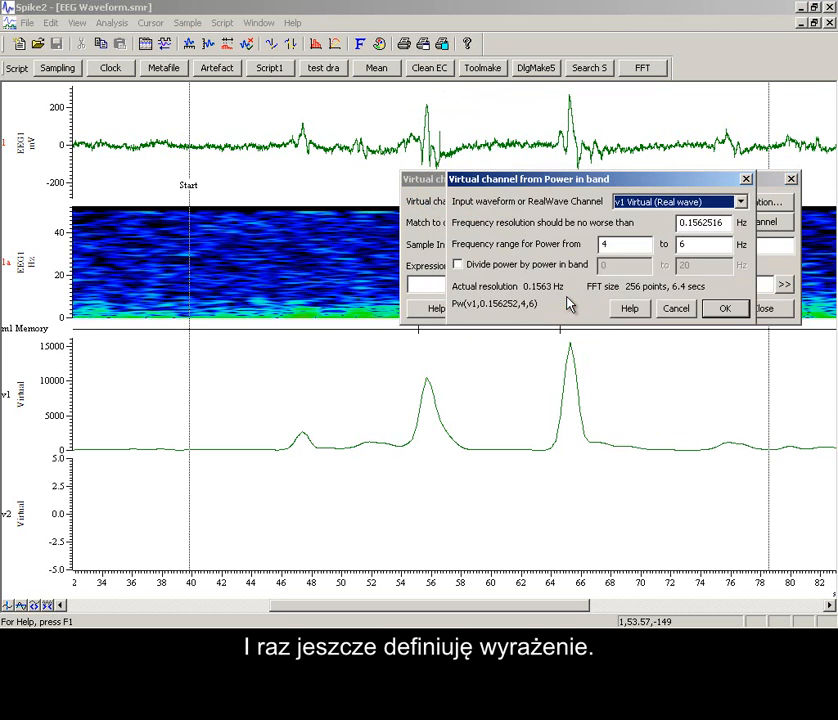
pyautogui.click(632, 202)
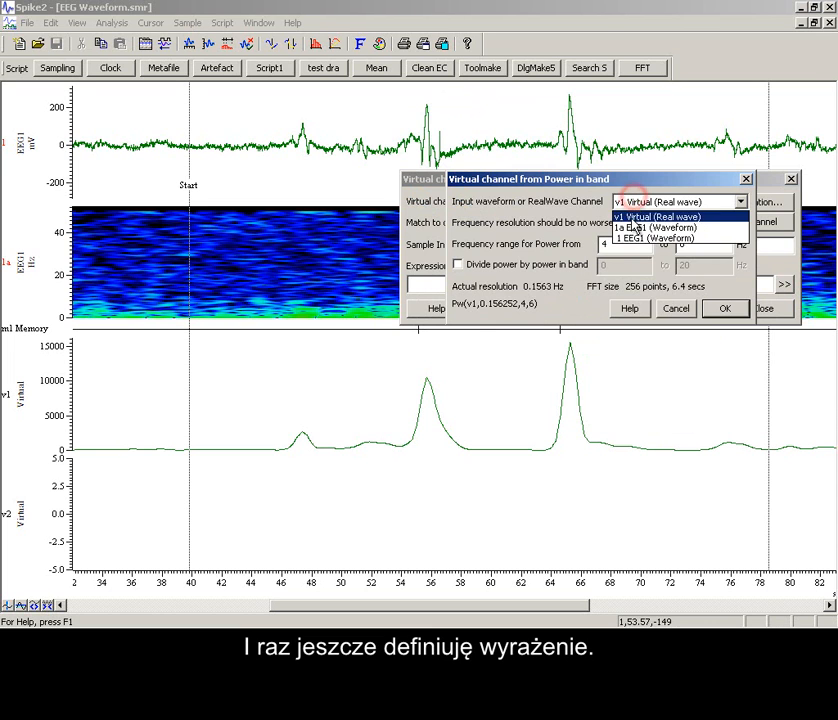
pyautogui.click(630, 238)
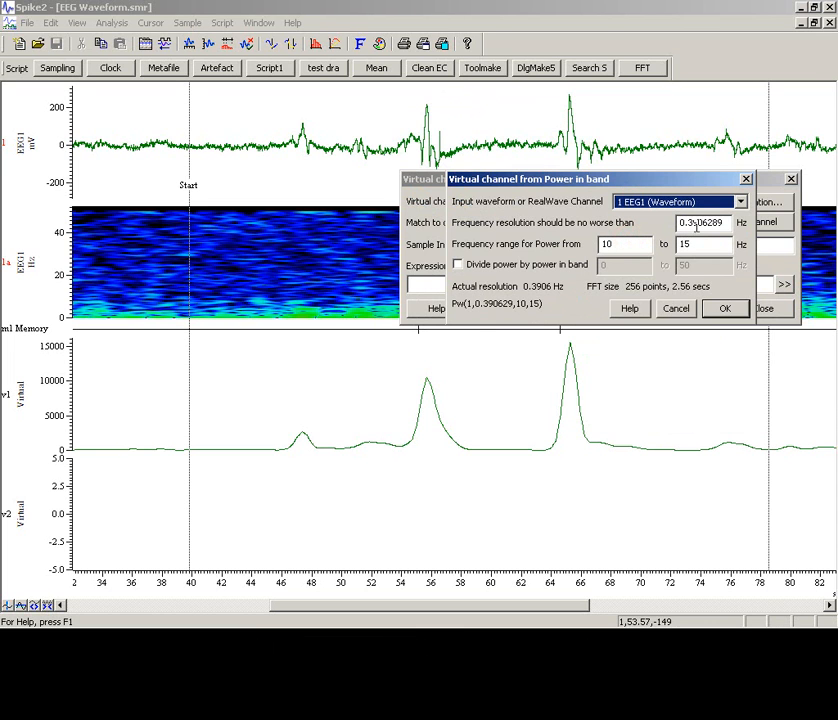
pyautogui.doubleClick(628, 238)
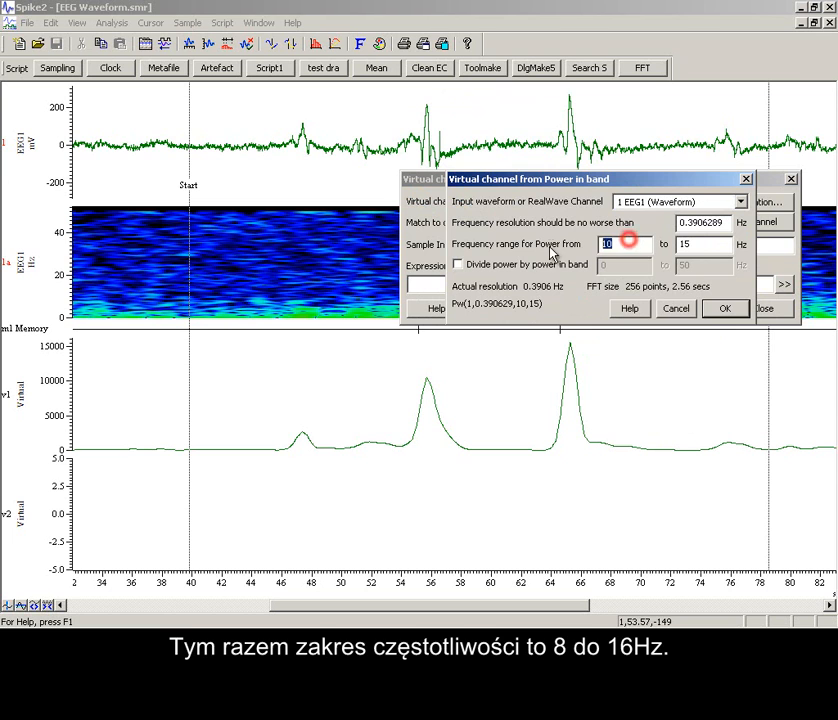
pyautogui.write('8')
pyautogui.doubleClick(703, 245)
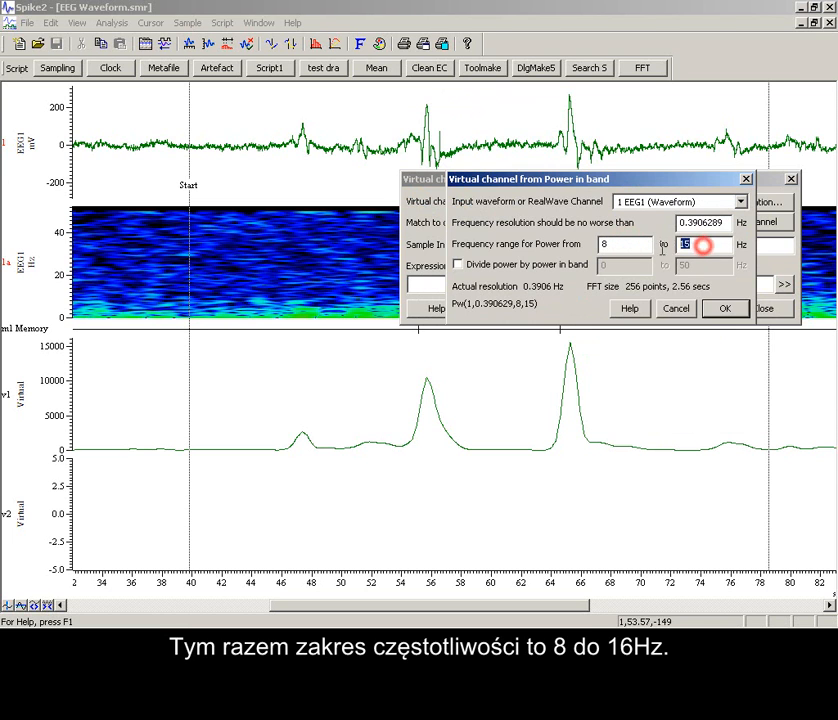
pyautogui.write('16')
pyautogui.click(724, 308)
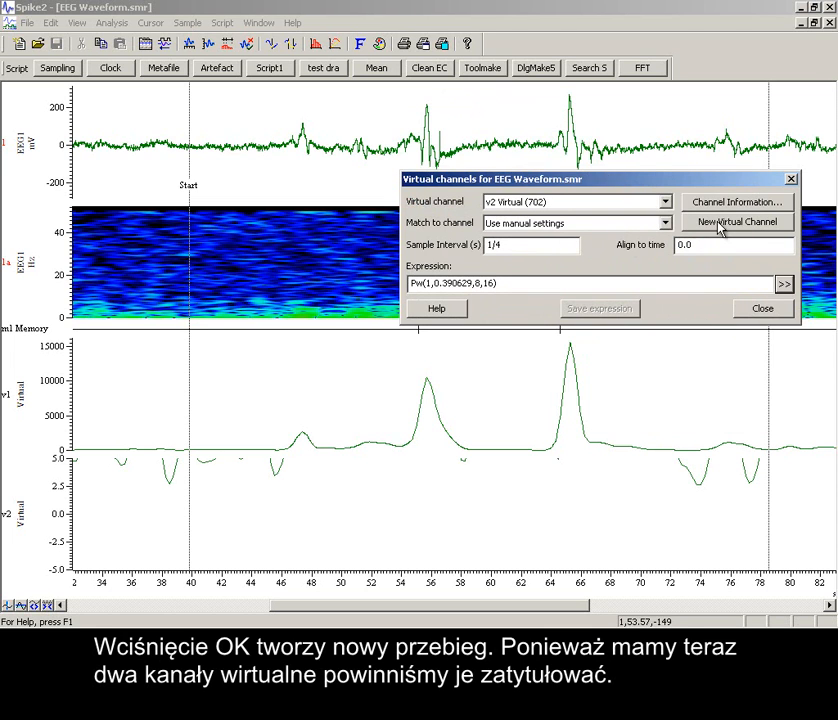
# Set the title of virtual channel v2 to 8-16Hz in its channel information.
pyautogui.click(723, 203)
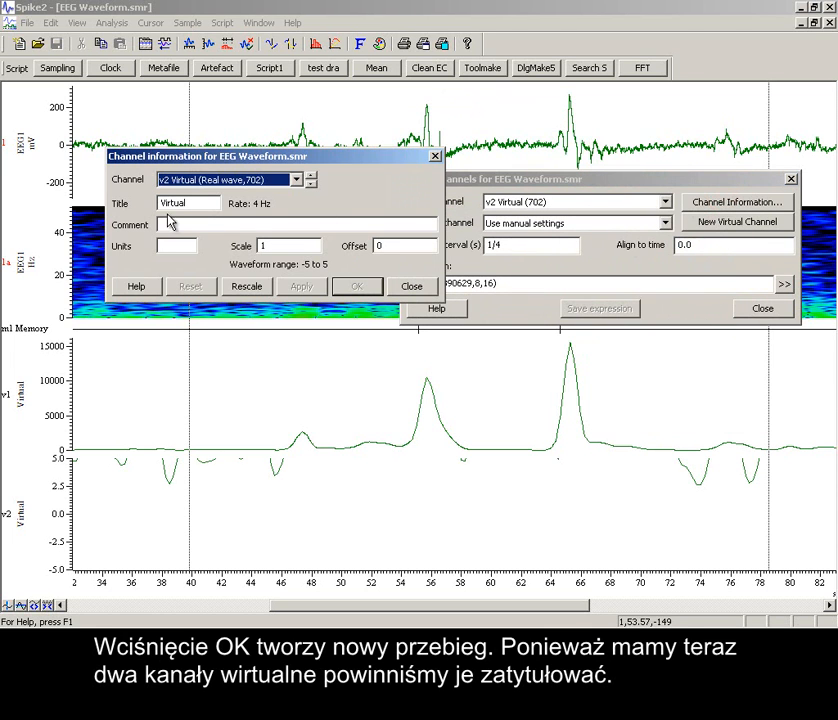
pyautogui.doubleClick(202, 205)
pyautogui.write('8')
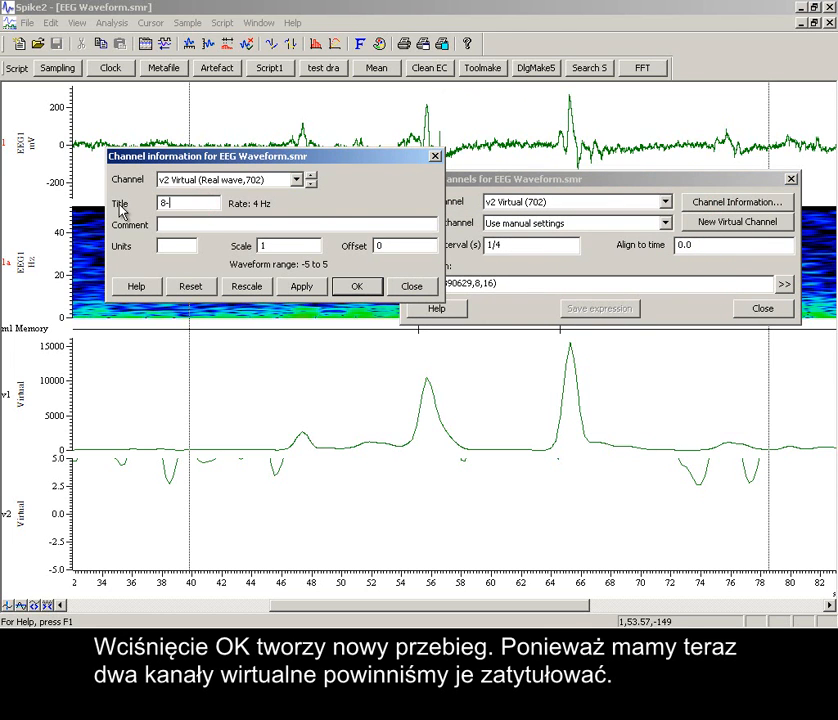
pyautogui.write('-16Hz')
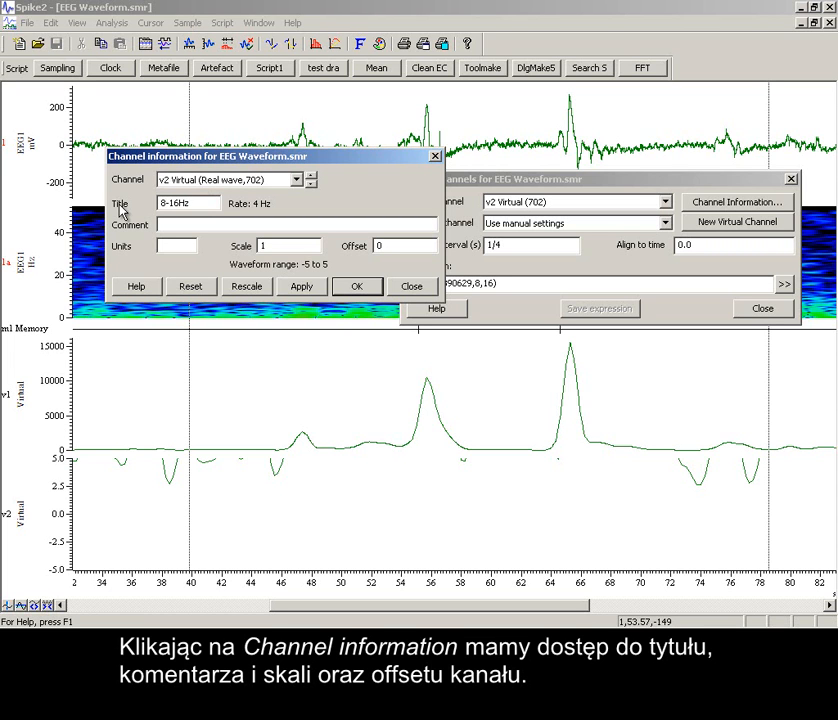
pyautogui.click(296, 288)
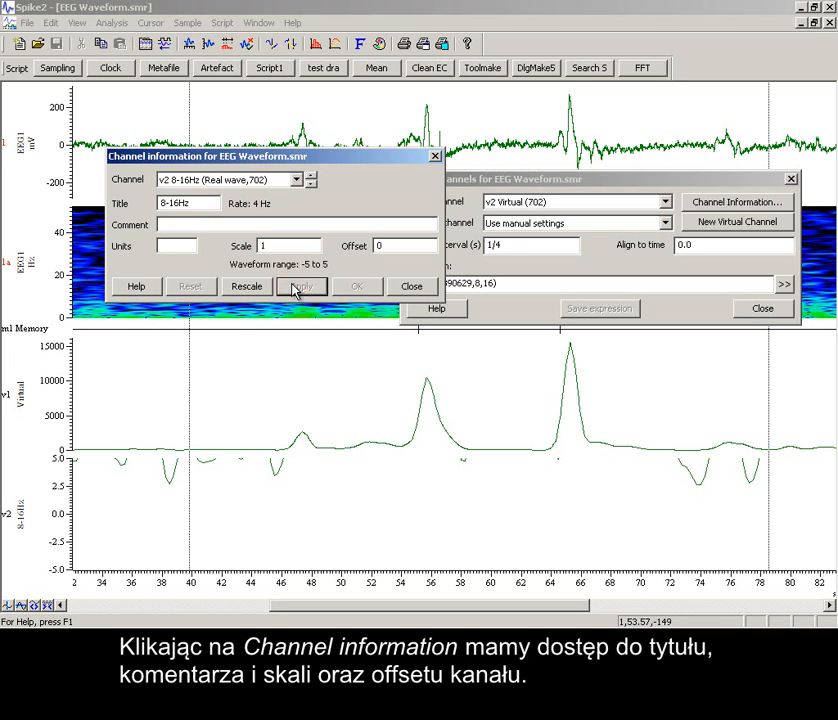
pyautogui.click(401, 287)
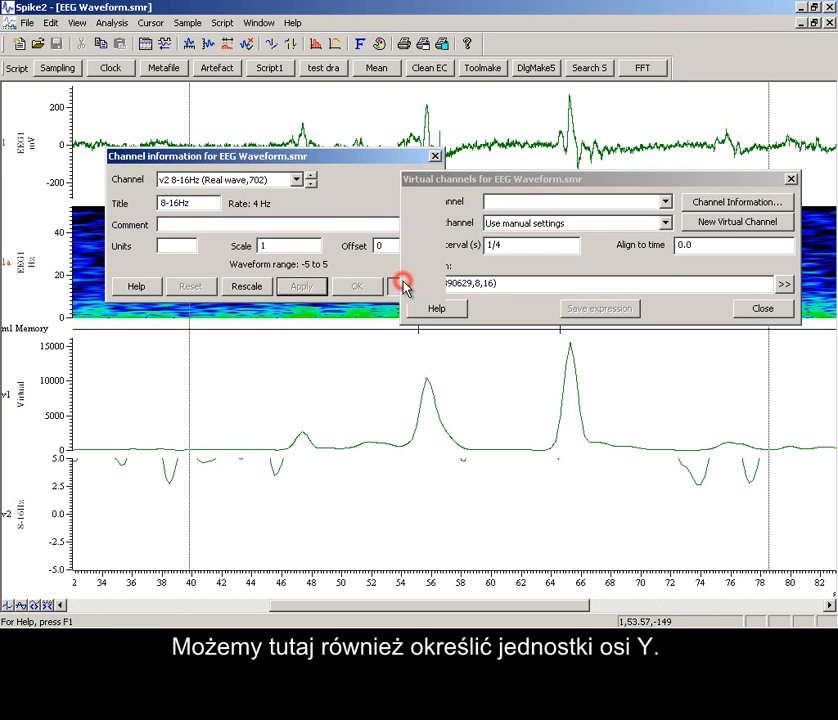
# Close the virtual channel settings and optimise the Y range of the 8-16Hz channel.
pyautogui.click(762, 308)
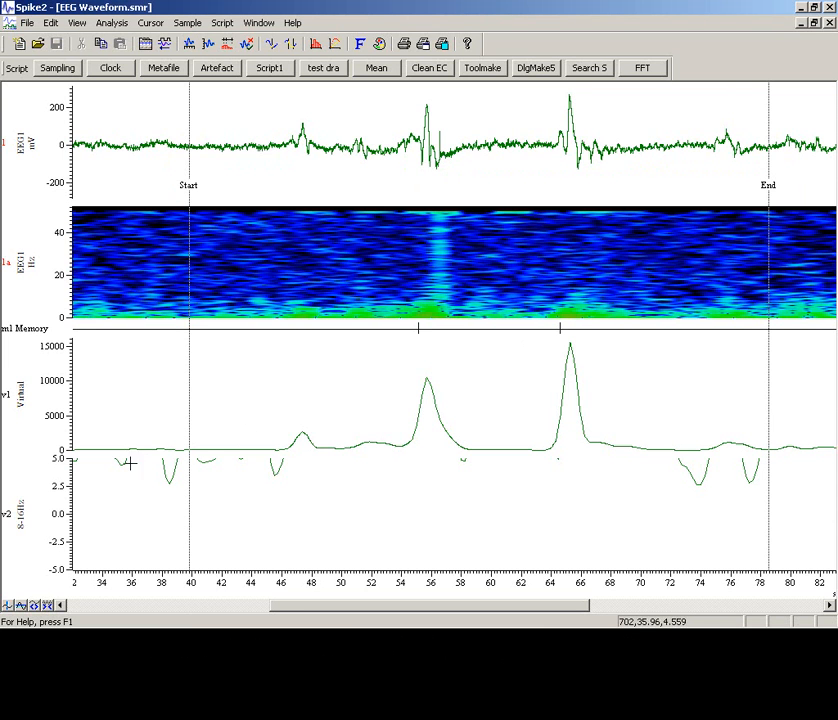
pyautogui.doubleClick(62, 483)
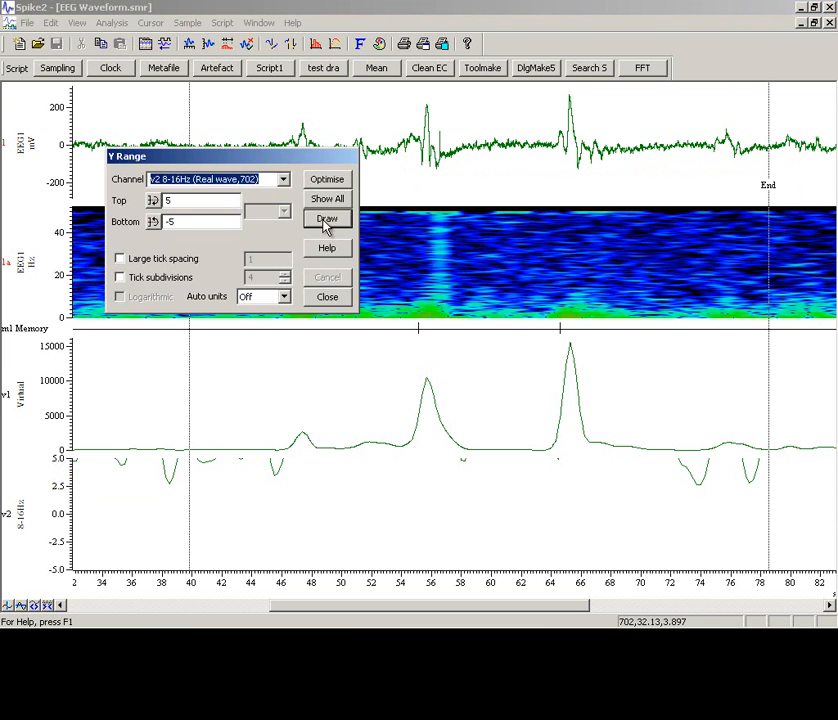
pyautogui.click(328, 181)
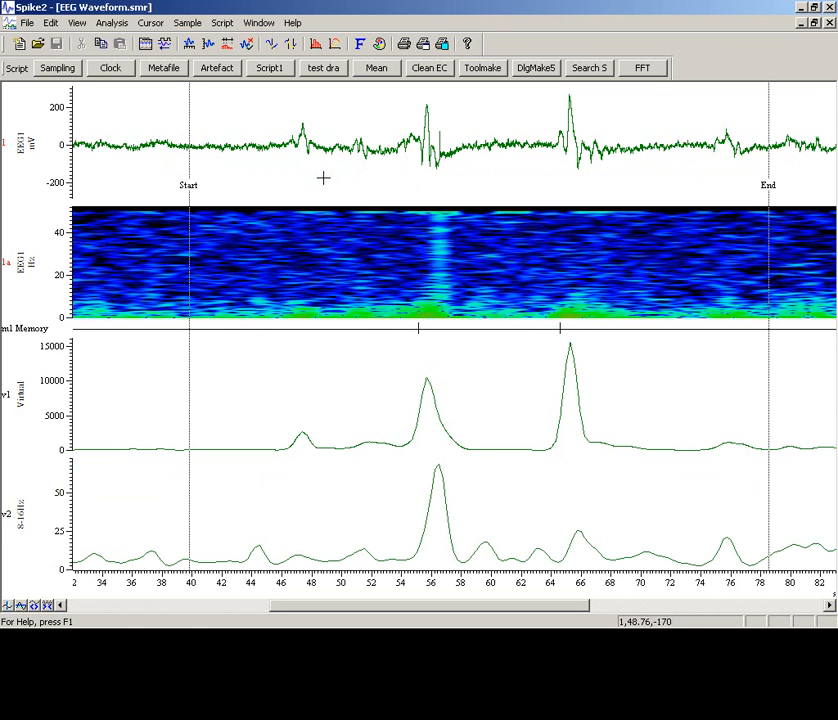
# Set the title of virtual channel v1 to 0-8Hz.
pyautogui.doubleClick(19, 390)
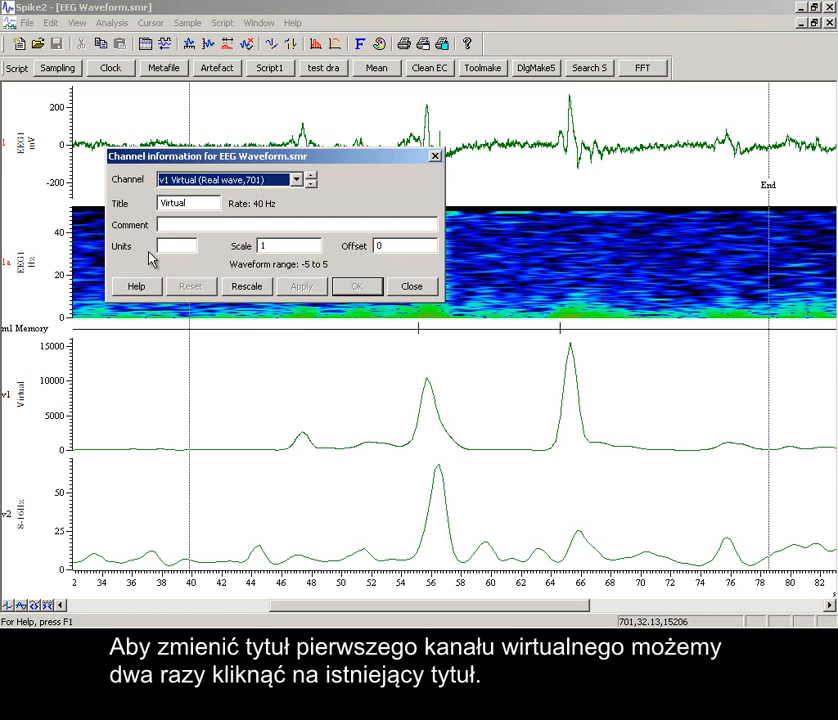
pyautogui.moveTo(200, 203); pyautogui.dragTo(120, 209)
pyautogui.write('0-8Hz')
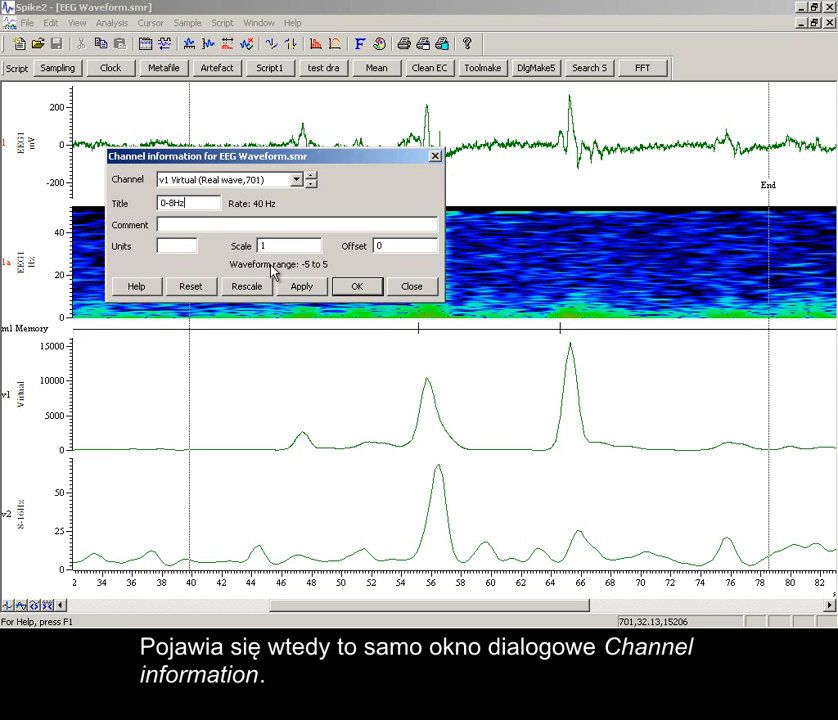
pyautogui.click(358, 285)
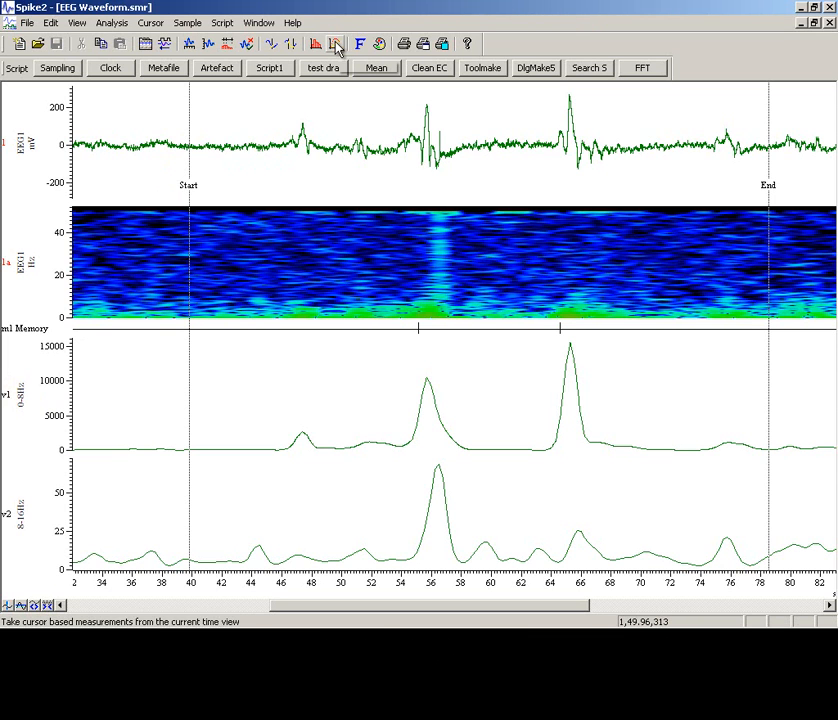
# Set the primary colour of channel v1 0-8Hz to red and of channel v2 8-16Hz to dark blue.
pyautogui.click(381, 44)
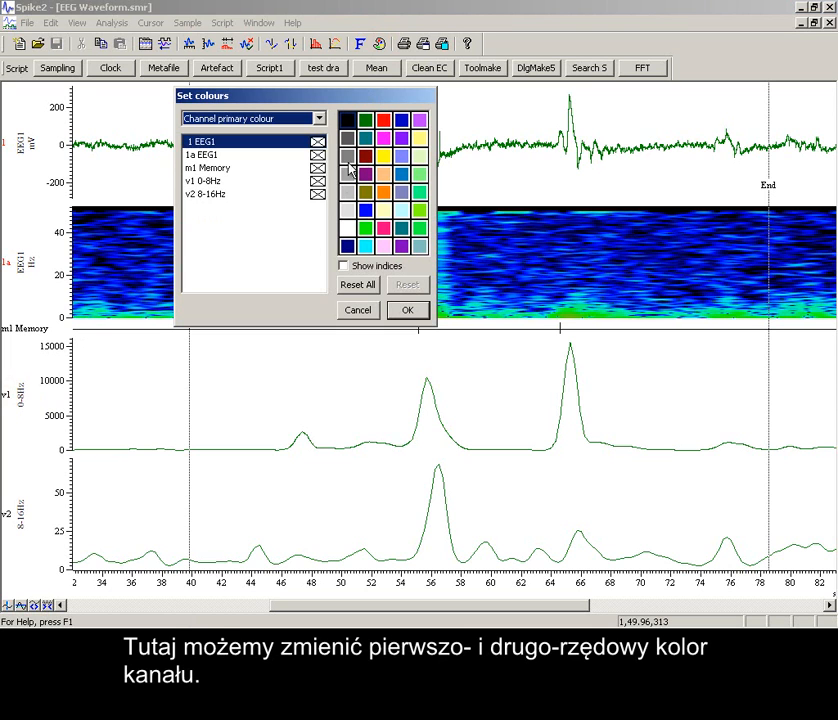
pyautogui.click(316, 181)
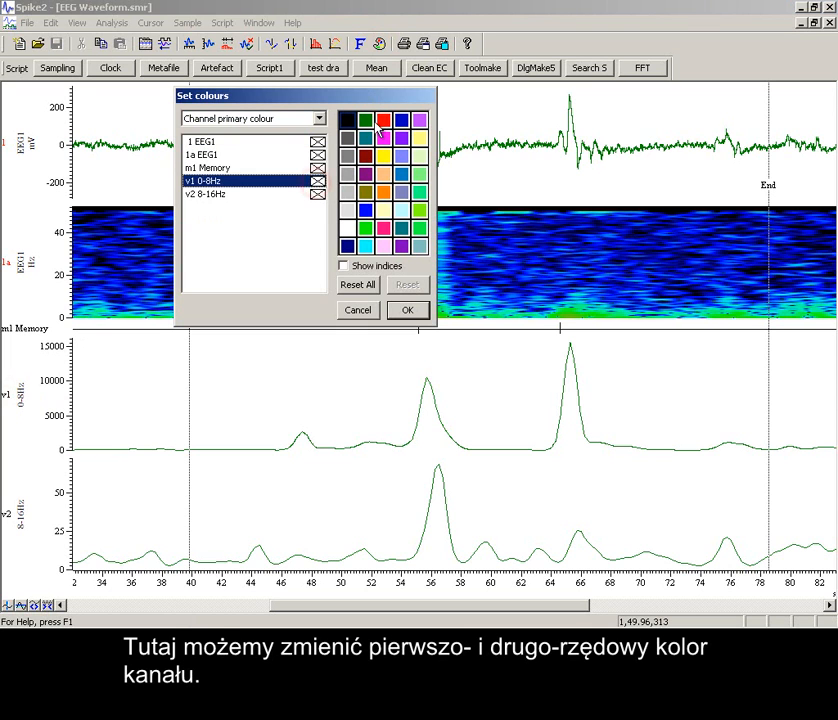
pyautogui.click(383, 119)
pyautogui.click(320, 194)
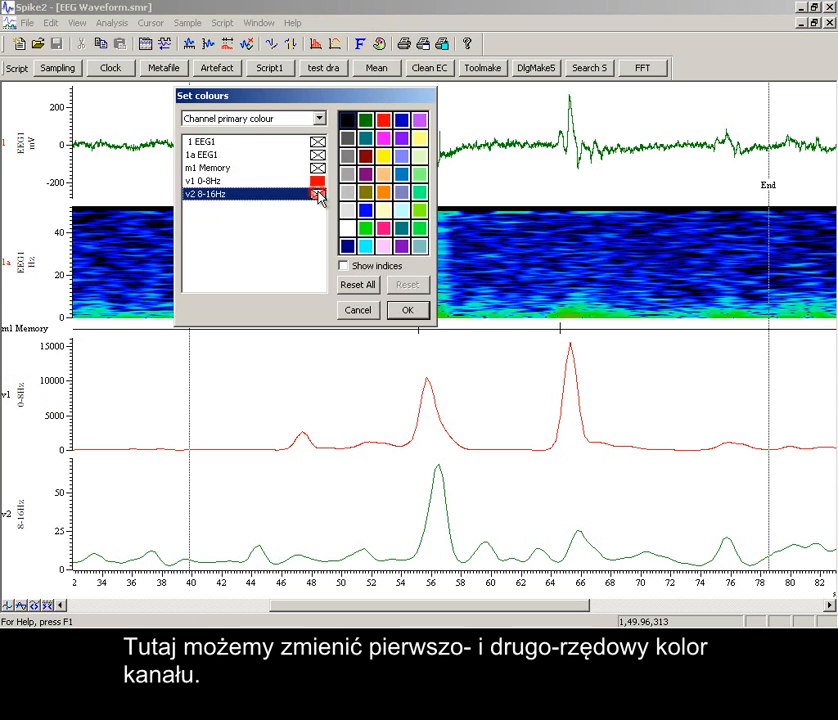
pyautogui.click(401, 120)
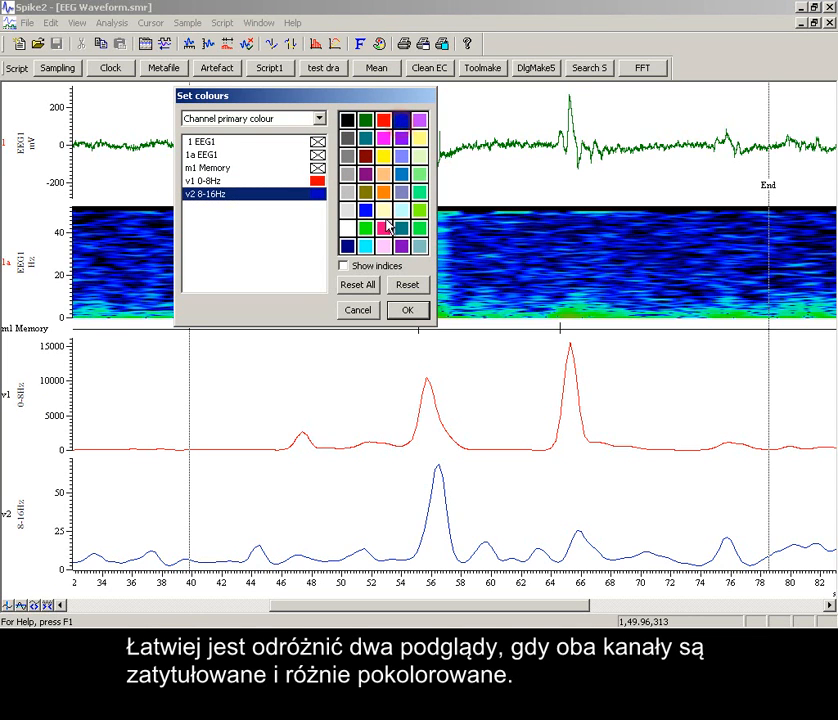
pyautogui.click(405, 310)
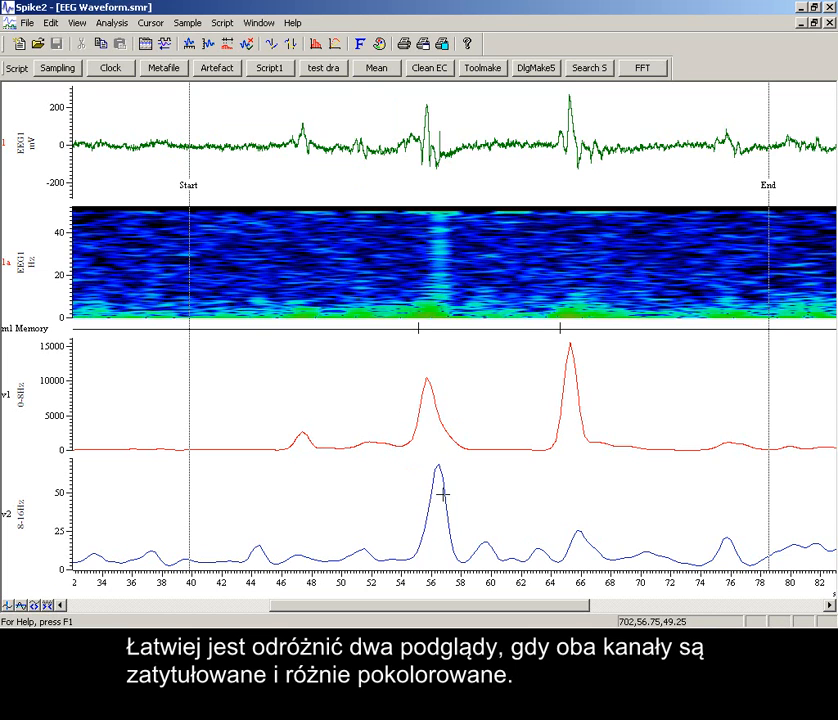
pyautogui.click(437, 342)
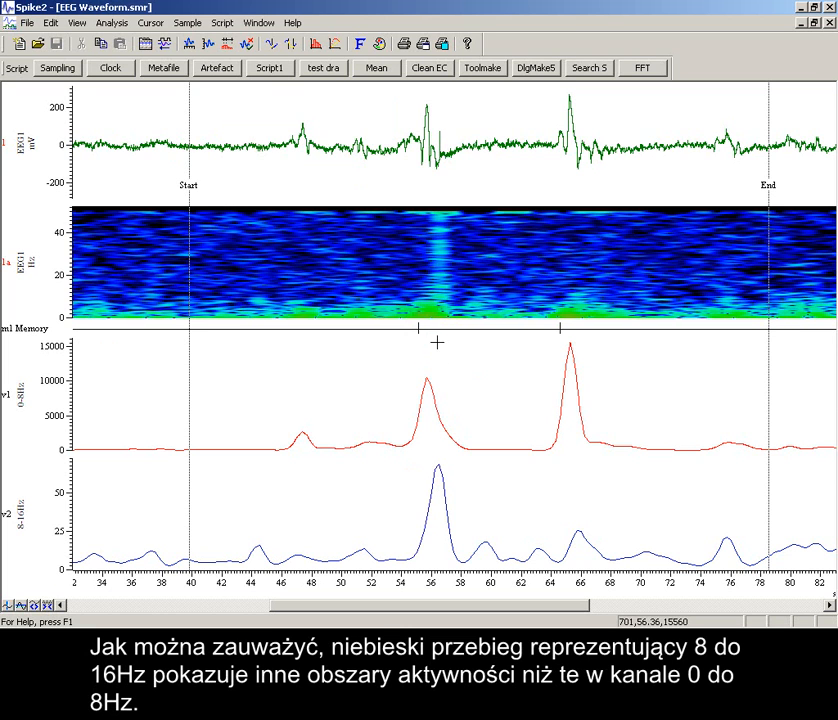
pyautogui.click(259, 539)
pyautogui.click(537, 542)
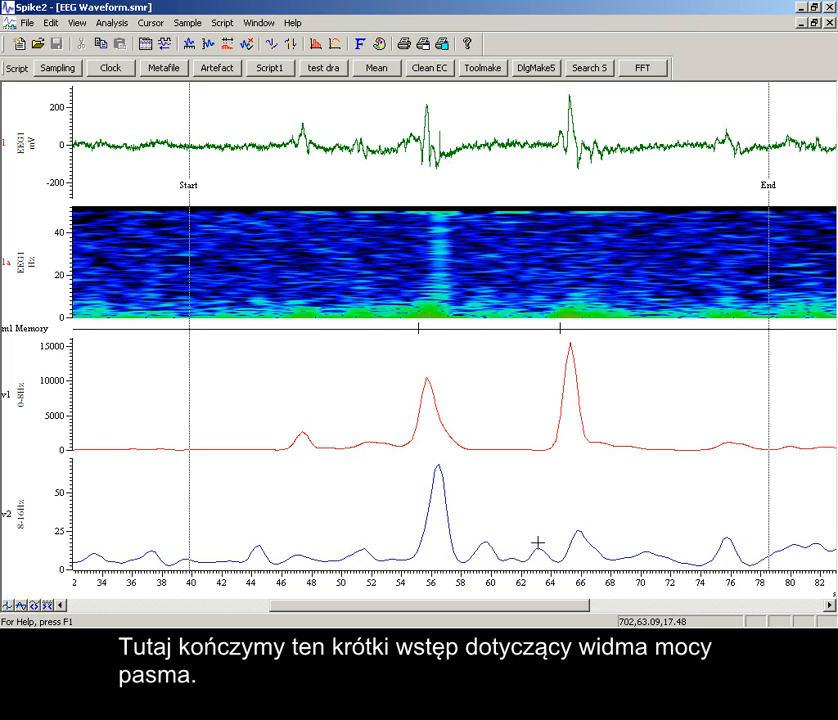